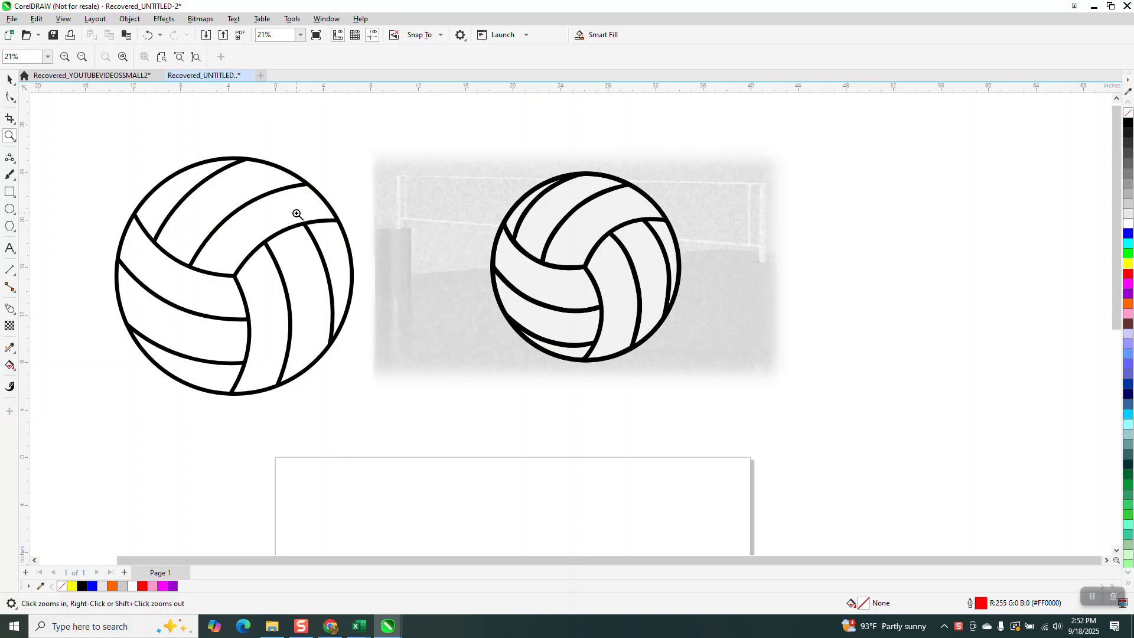
- Place a copy of the volleyball bitmap on the page, scaled down to 5 inches wide
{"action": "scroll", "coordinate": [295, 192], "scroll_direction": "down", "scroll_amount": 1}
{"action": "left_click", "coordinate": [10, 79]}
{"action": "left_click", "coordinate": [476, 229]}
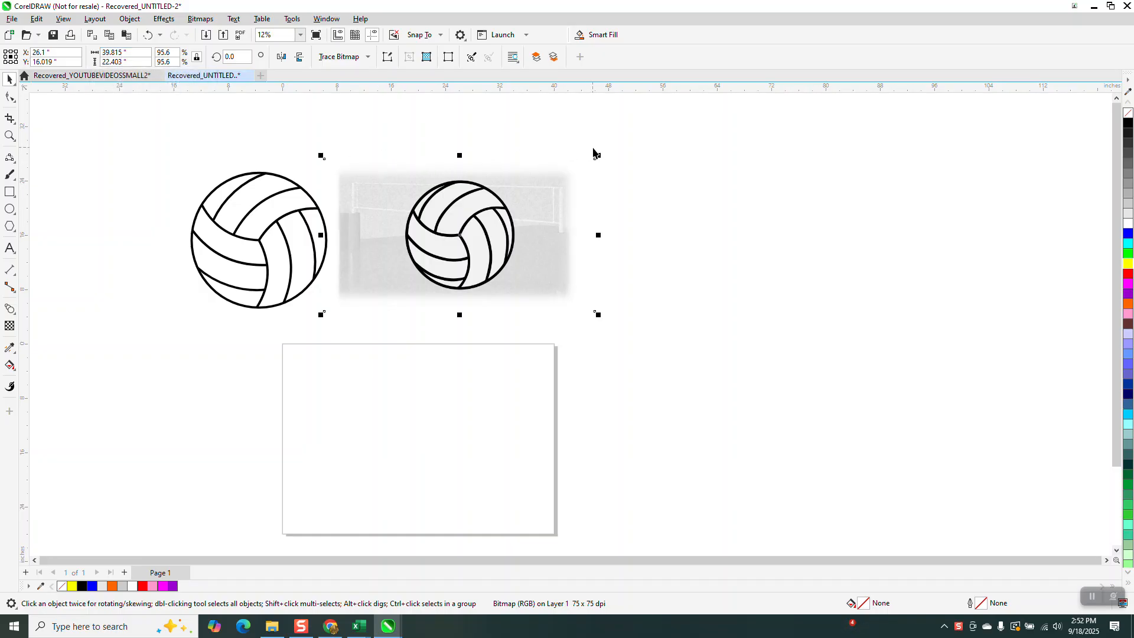
{"action": "mouse_move", "coordinate": [598, 155]}
{"action": "left_mouse_down"}
{"action": "mouse_move", "coordinate": [360, 286]}
{"action": "mouse_move", "coordinate": [369, 369]}
{"action": "mouse_move", "coordinate": [467, 411]}
{"action": "left_mouse_up"}
{"action": "left_click", "coordinate": [10, 136]}
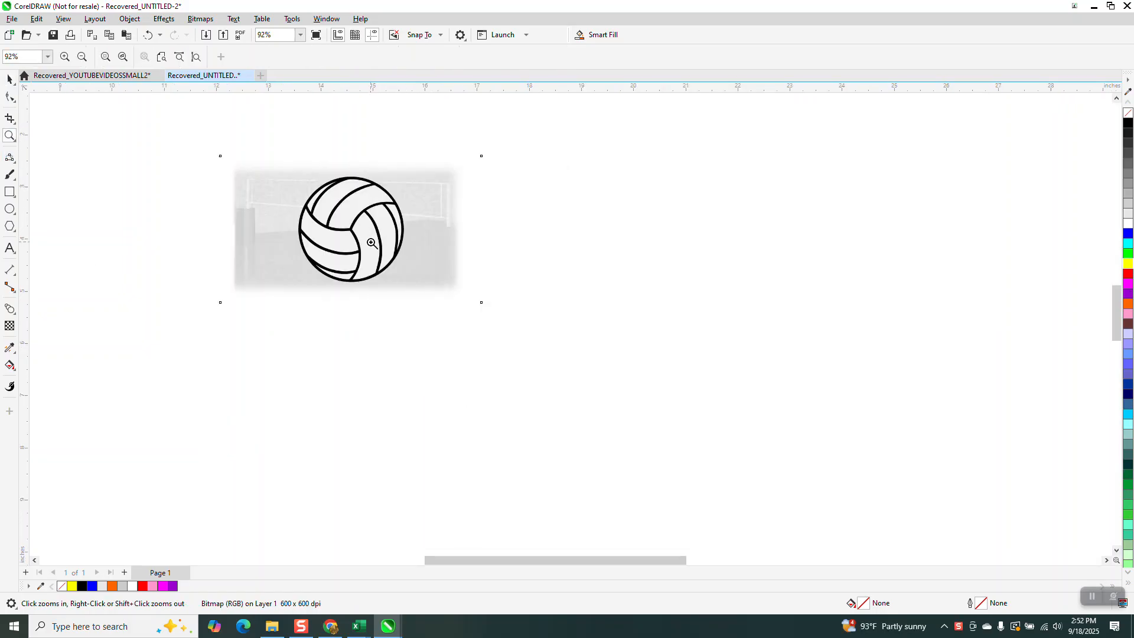
- Crop the small bitmap closely around the volleyball, to an area about 2.28 by 2.13 inches
{"action": "left_click", "coordinate": [9, 78]}
{"action": "left_click", "coordinate": [17, 163]}
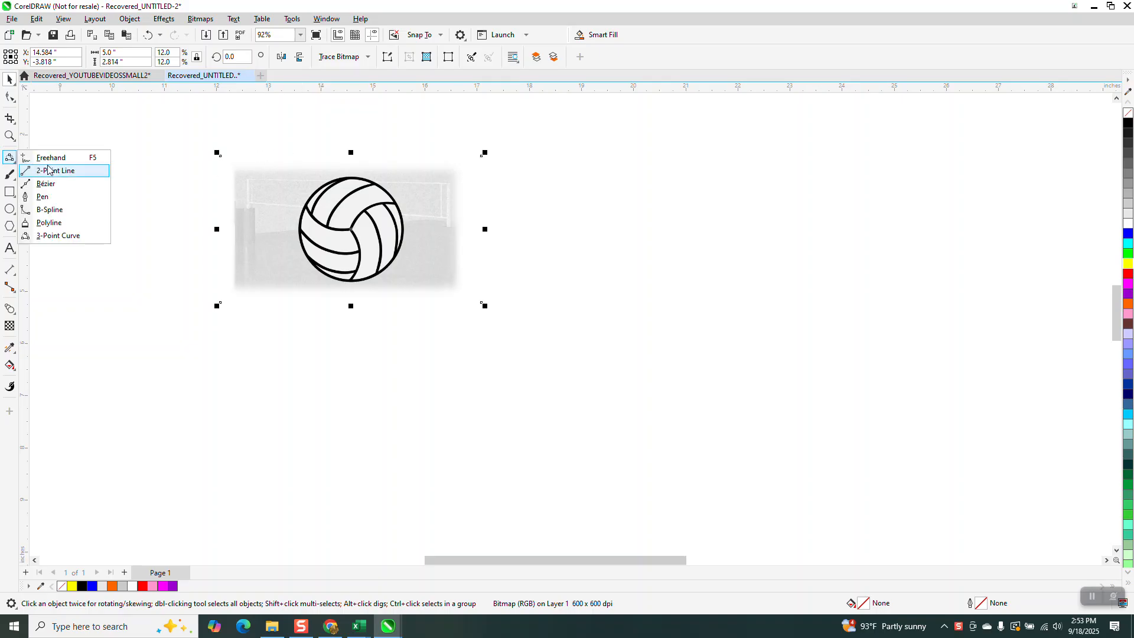
{"action": "mouse_move", "coordinate": [9, 121]}
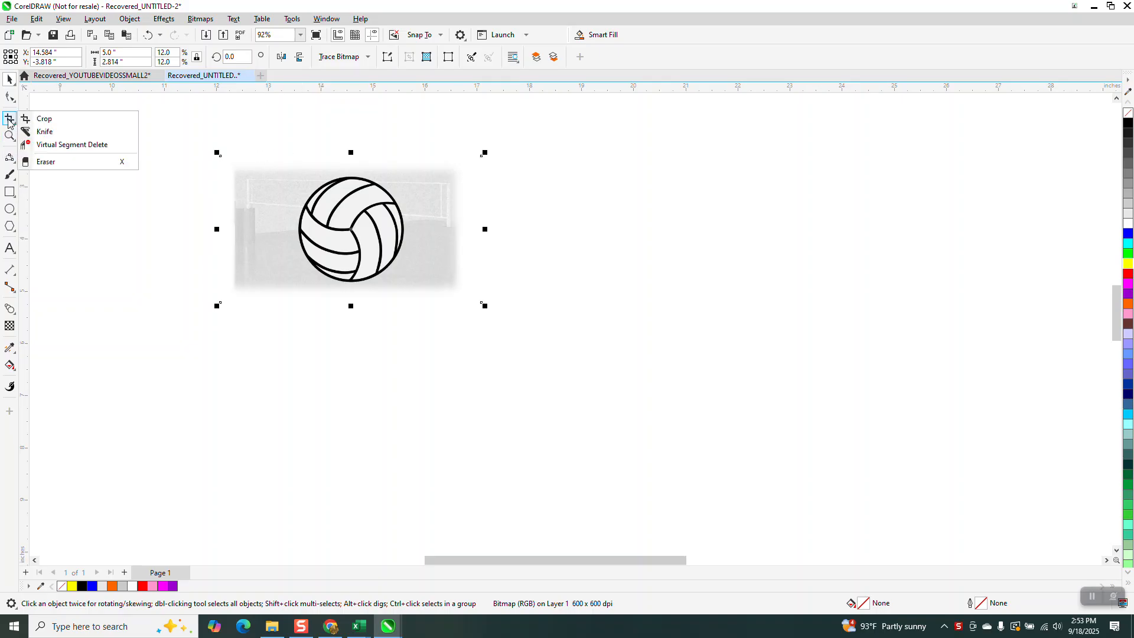
{"action": "left_click", "coordinate": [50, 121]}
{"action": "left_click_drag", "start_coordinate": [292, 179], "coordinate": [410, 284]}
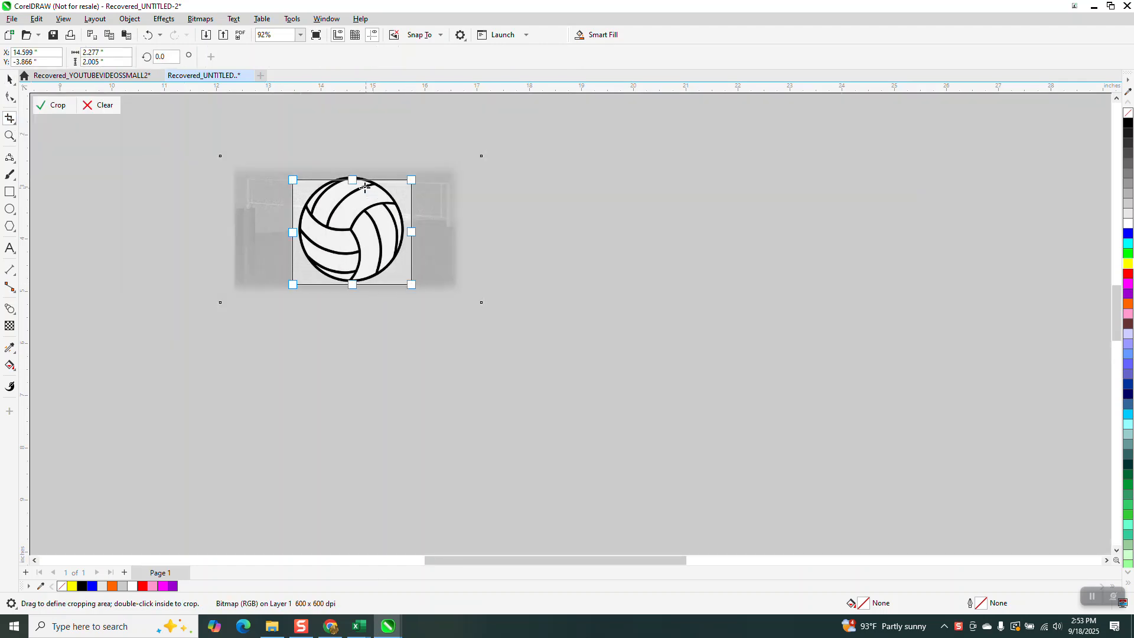
{"action": "left_click_drag", "start_coordinate": [352, 179], "coordinate": [353, 173]}
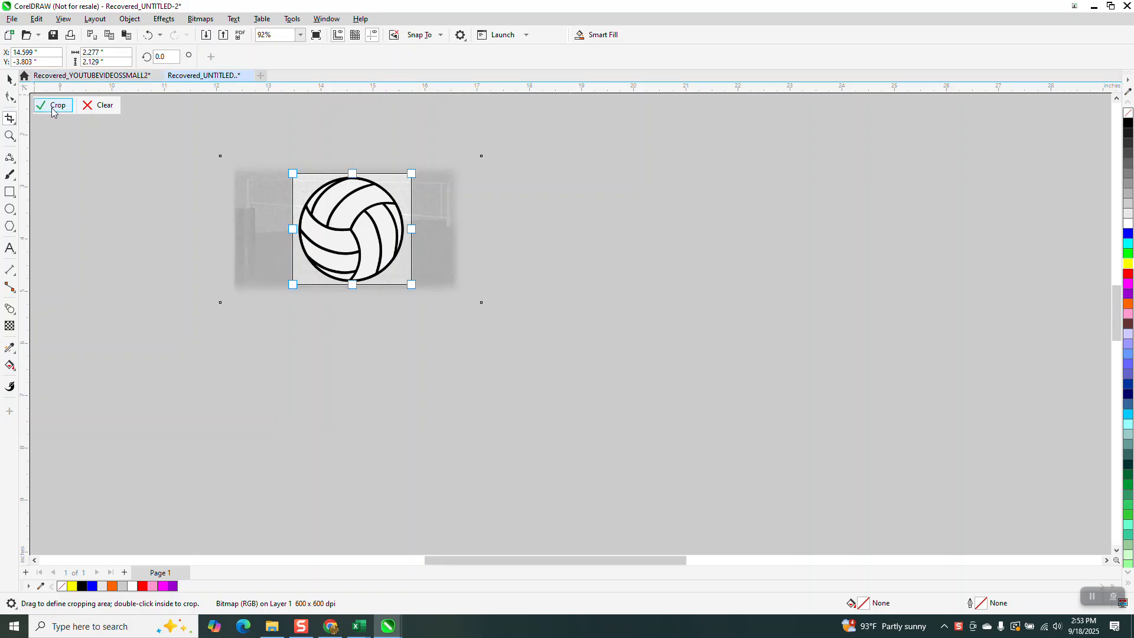
{"action": "left_click", "coordinate": [54, 106]}
{"action": "left_click", "coordinate": [10, 79]}
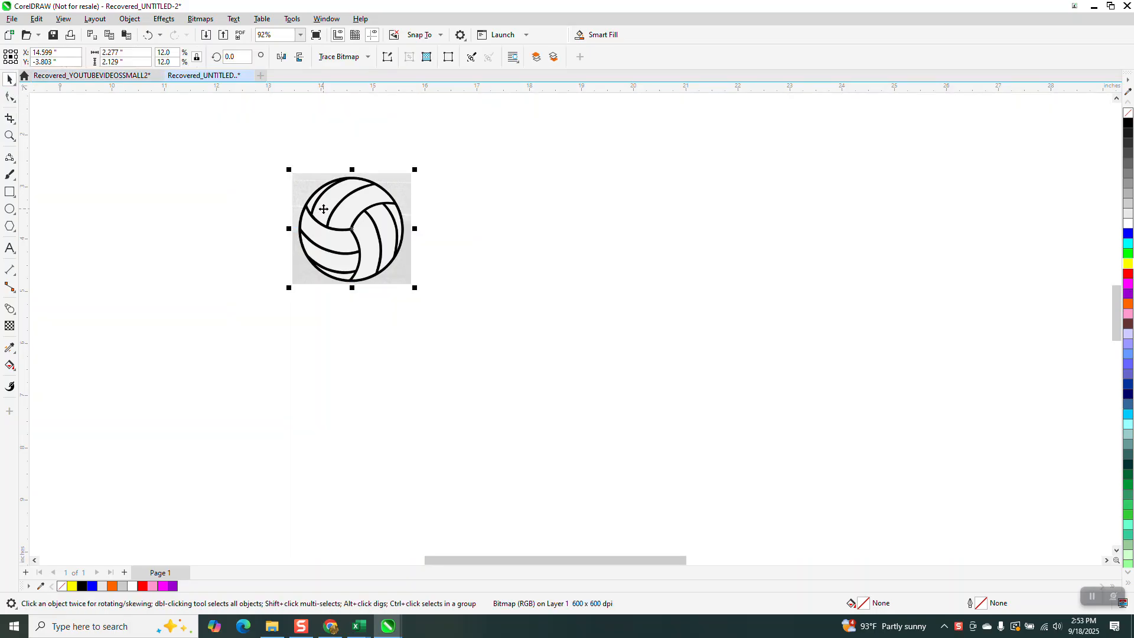
- Outline-trace the cropped bitmap as Clipart, removing the color from the entire image, and move the traced ball beside the bitmap
{"action": "left_click", "coordinate": [349, 59]}
{"action": "mouse_move", "coordinate": [367, 99]}
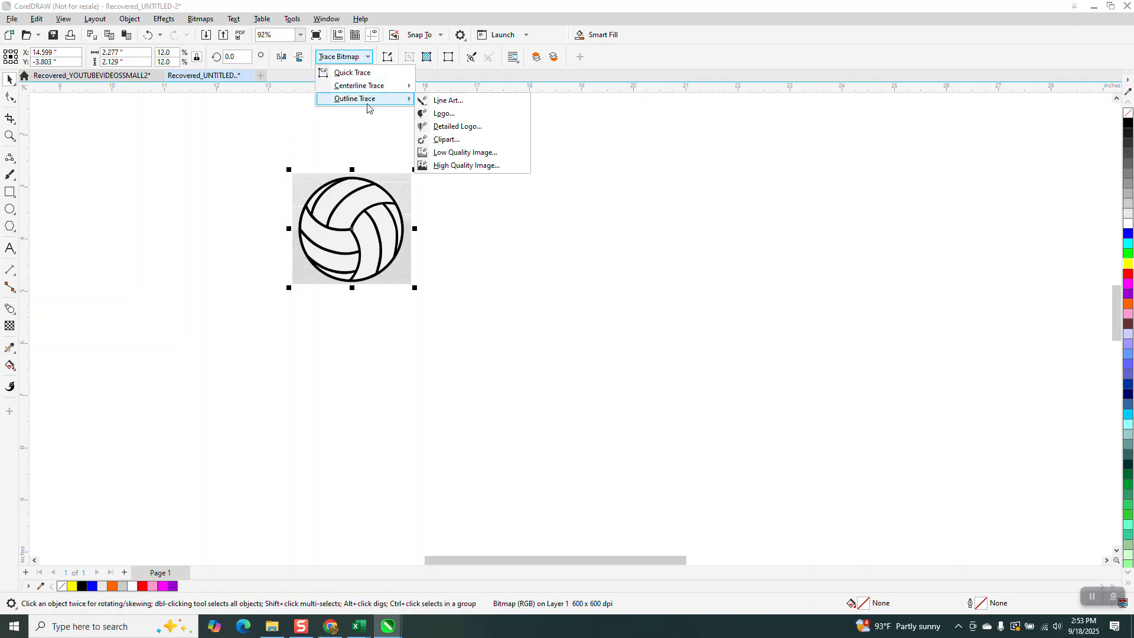
{"action": "left_click", "coordinate": [451, 142]}
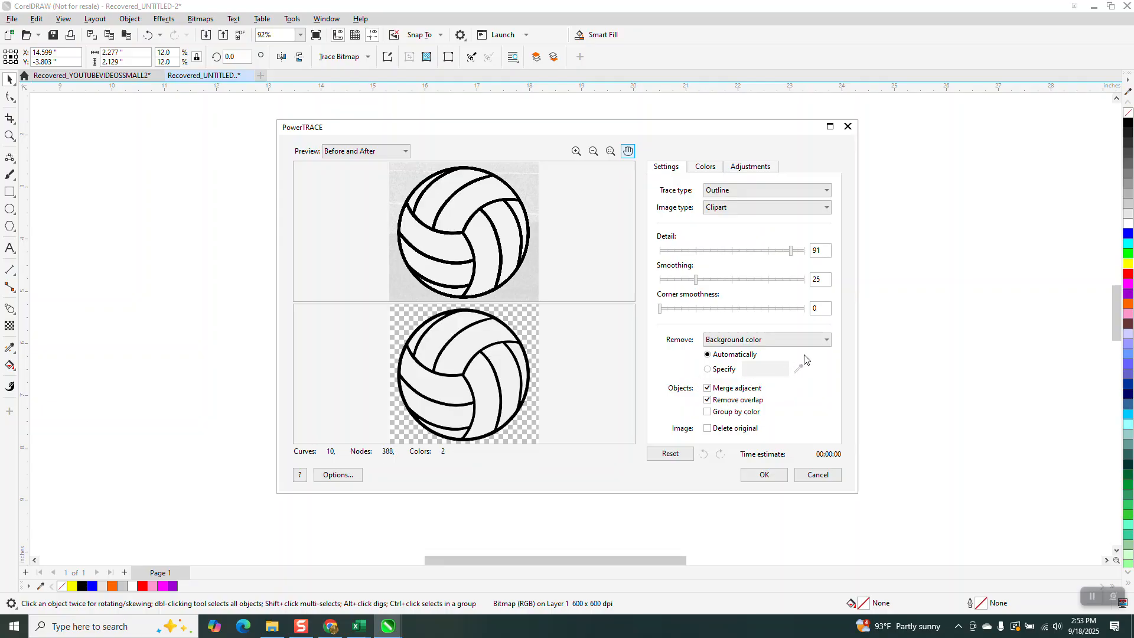
{"action": "left_click", "coordinate": [773, 339]}
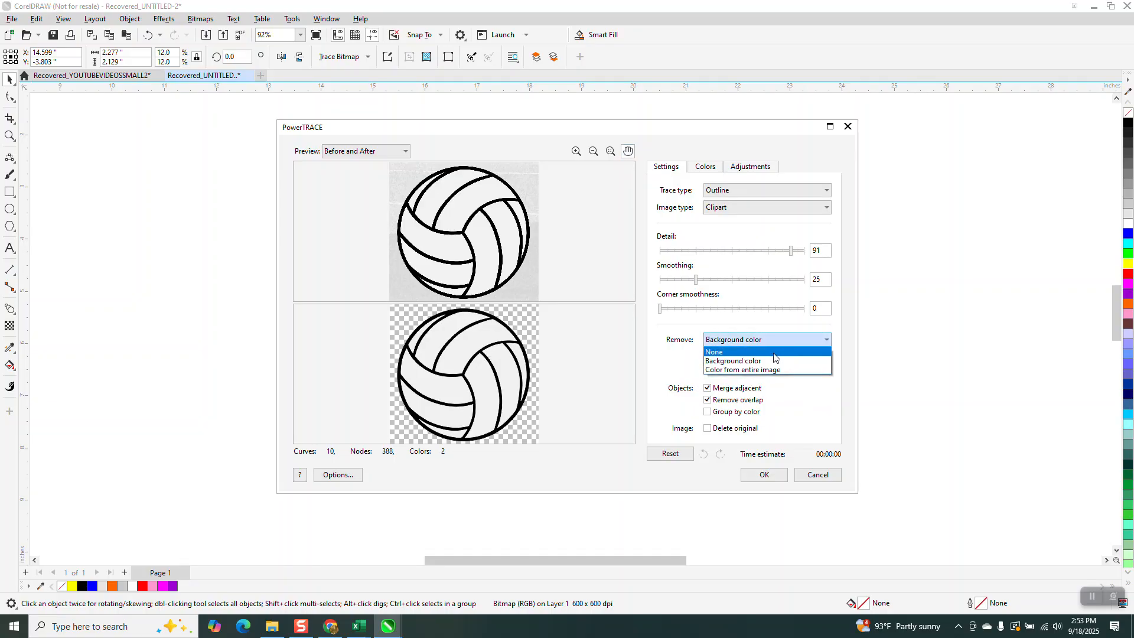
{"action": "left_click", "coordinate": [756, 370]}
{"action": "left_click", "coordinate": [762, 474]}
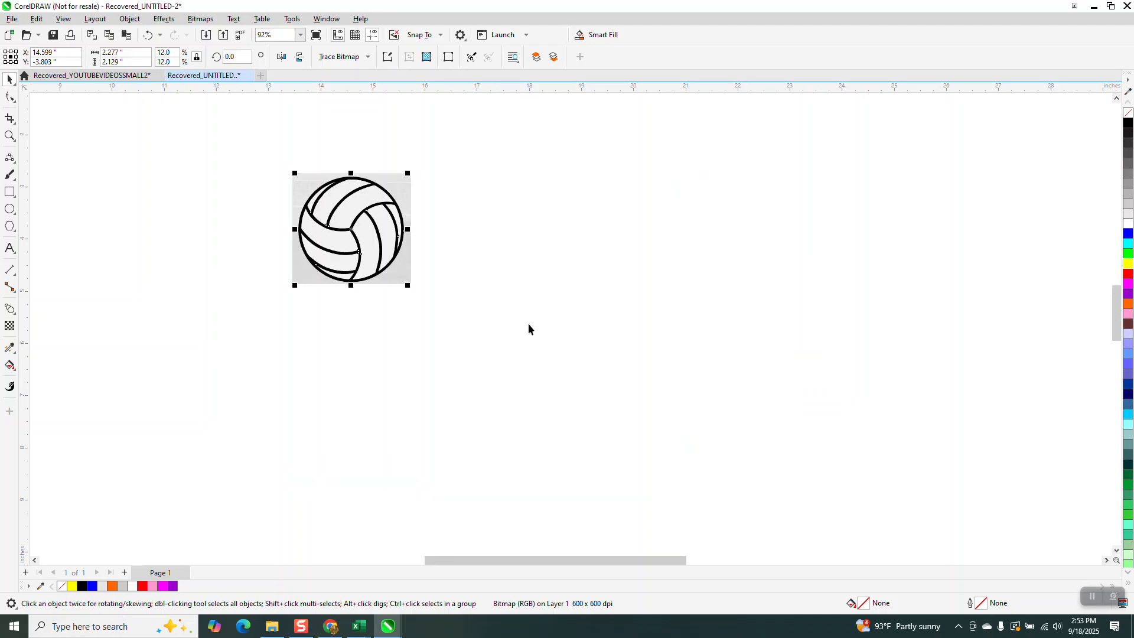
{"action": "left_click_drag", "start_coordinate": [352, 230], "coordinate": [504, 231]}
- Draw a rectangle about 2.72 by 2.39 inches around the traced ball, fill it yellow and send it behind the trace
{"action": "left_click", "coordinate": [10, 192]}
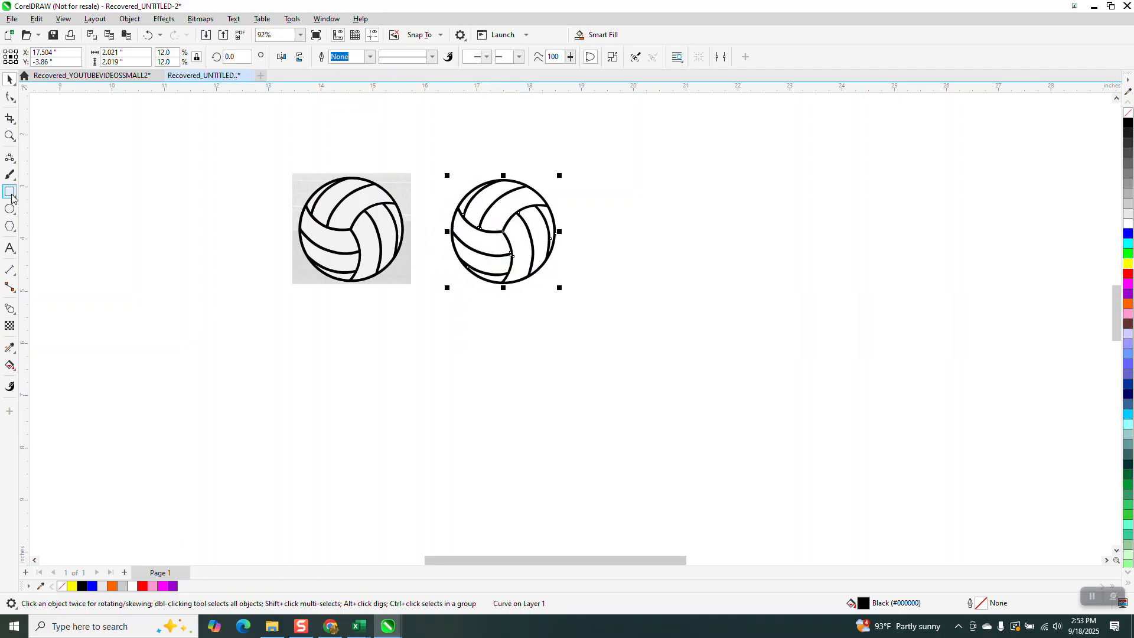
{"action": "left_click_drag", "start_coordinate": [436, 174], "coordinate": [577, 299]}
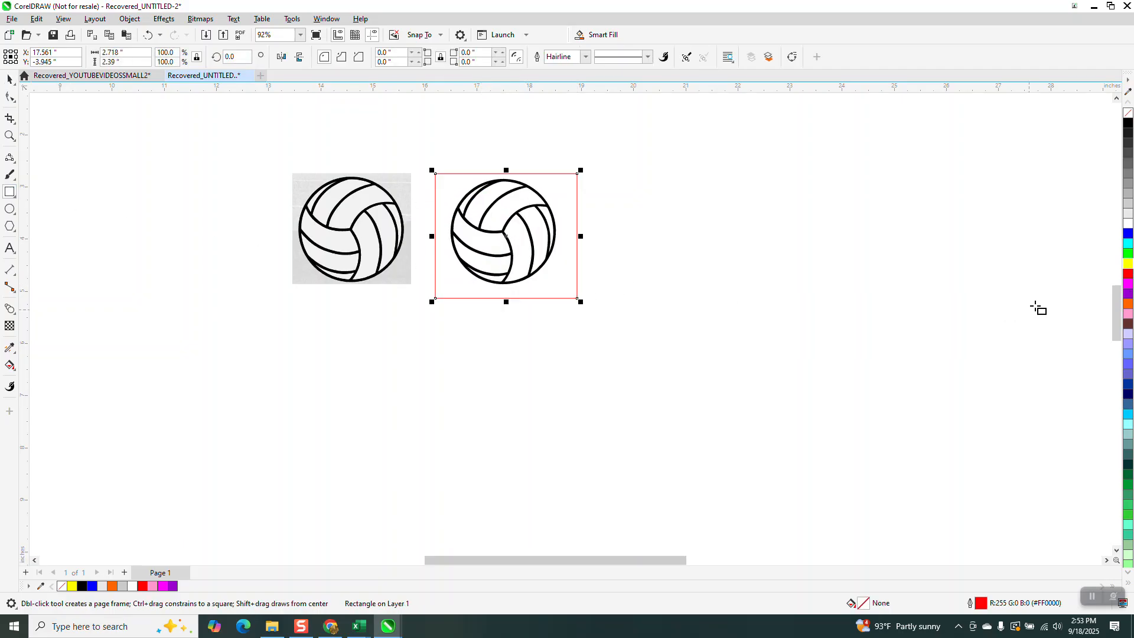
{"action": "left_click", "coordinate": [1128, 263]}
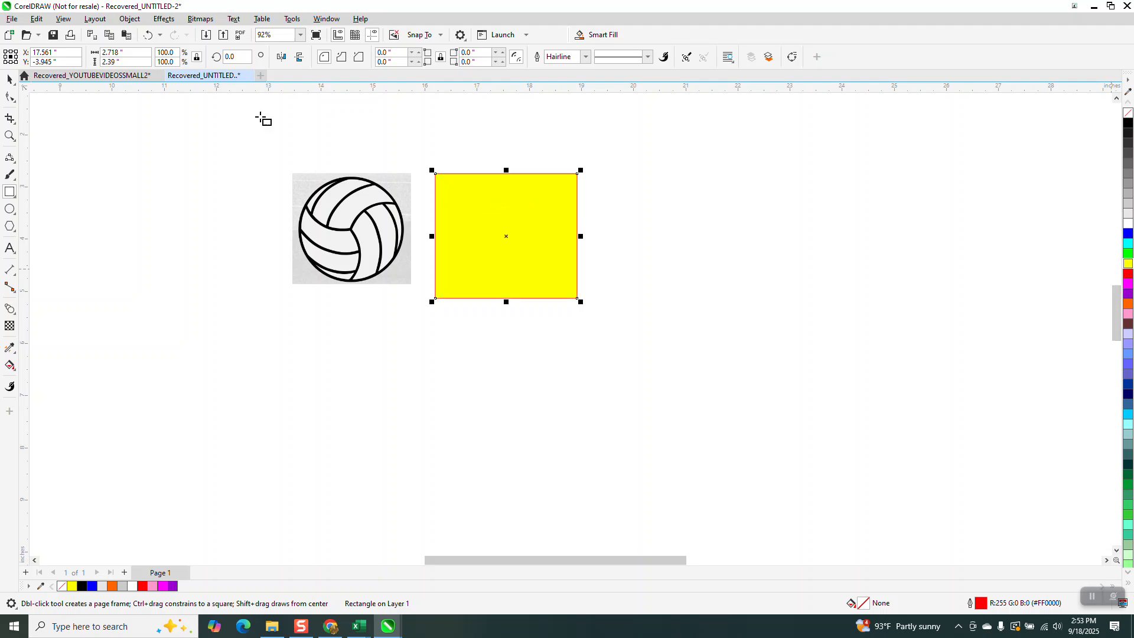
{"action": "left_click", "coordinate": [129, 18]}
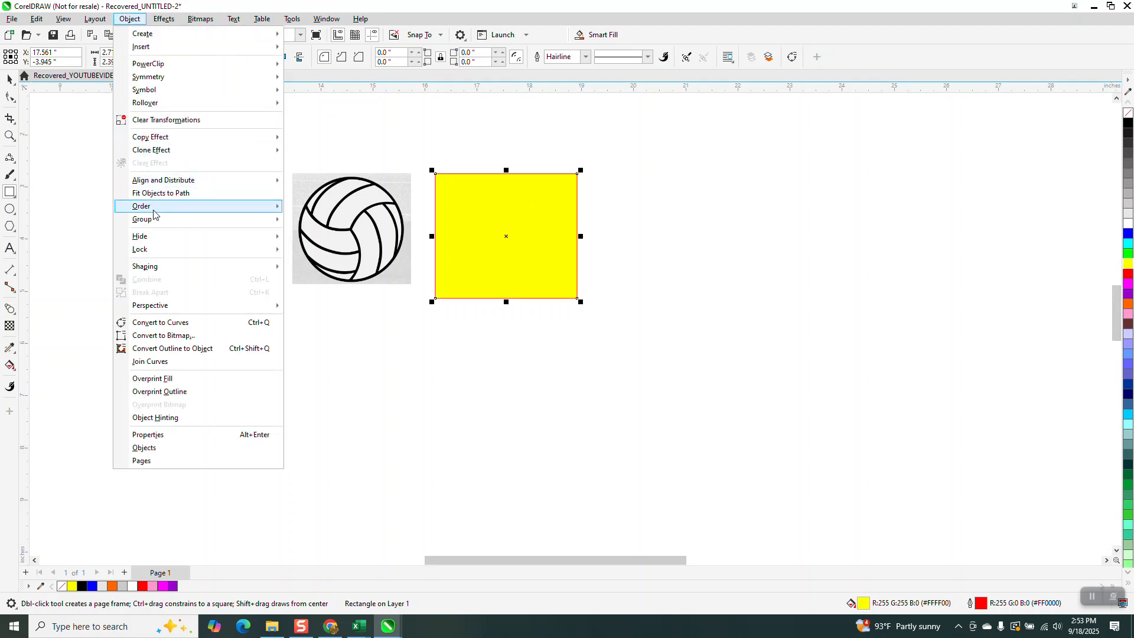
{"action": "mouse_move", "coordinate": [154, 208]}
{"action": "left_click", "coordinate": [318, 221]}
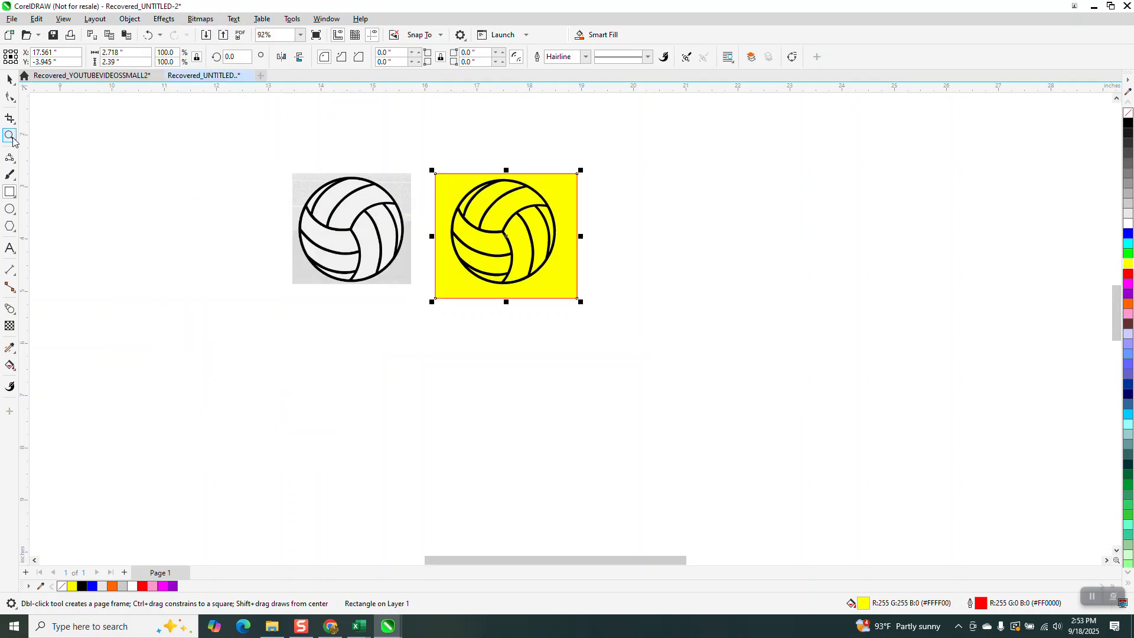
- Examine the traced ball's linework up close against the yellow background
{"action": "left_click", "coordinate": [9, 136]}
{"action": "left_click_drag", "start_coordinate": [488, 175], "coordinate": [563, 240]}
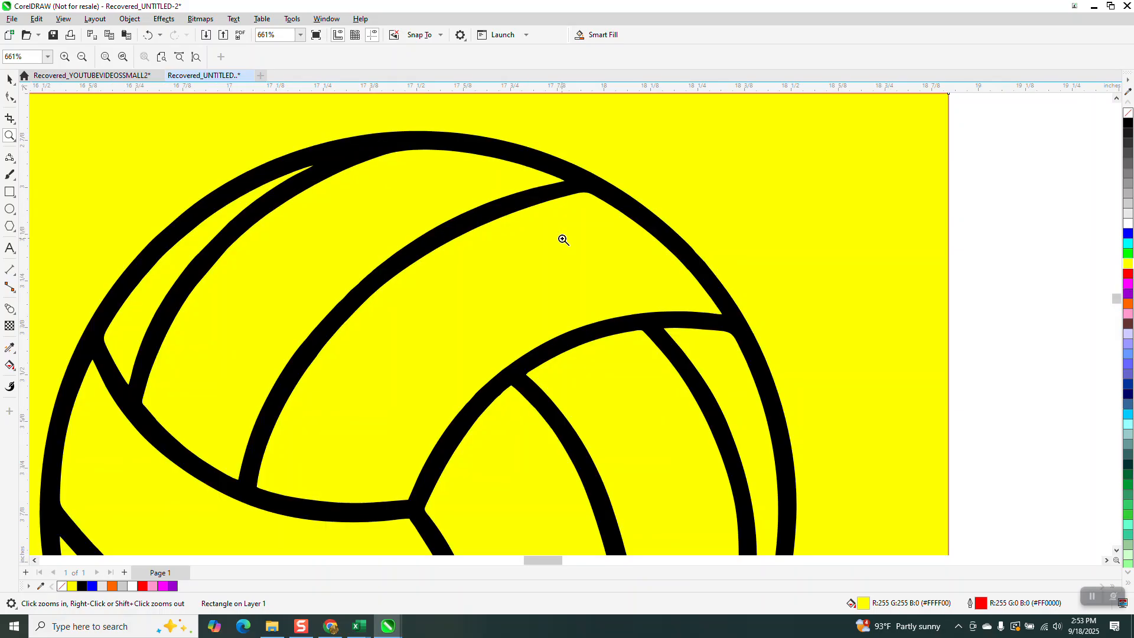
{"action": "scroll", "coordinate": [563, 236], "scroll_direction": "down", "scroll_amount": 5}
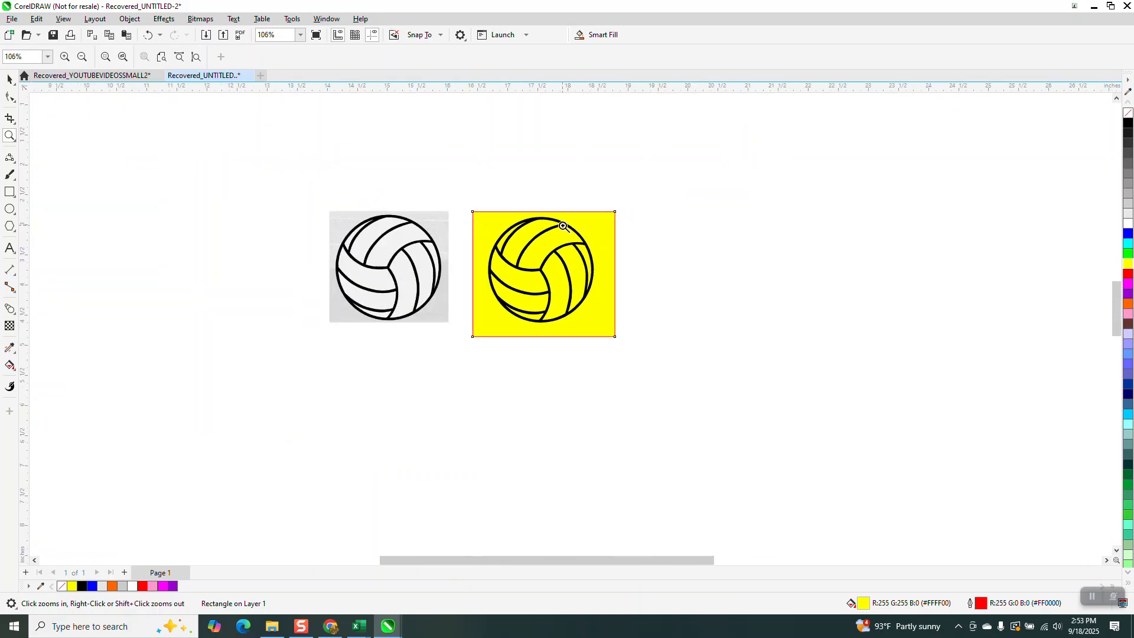
{"action": "scroll", "coordinate": [561, 228], "scroll_direction": "down", "scroll_amount": 2}
{"action": "scroll", "coordinate": [528, 215], "scroll_direction": "down", "scroll_amount": 1}
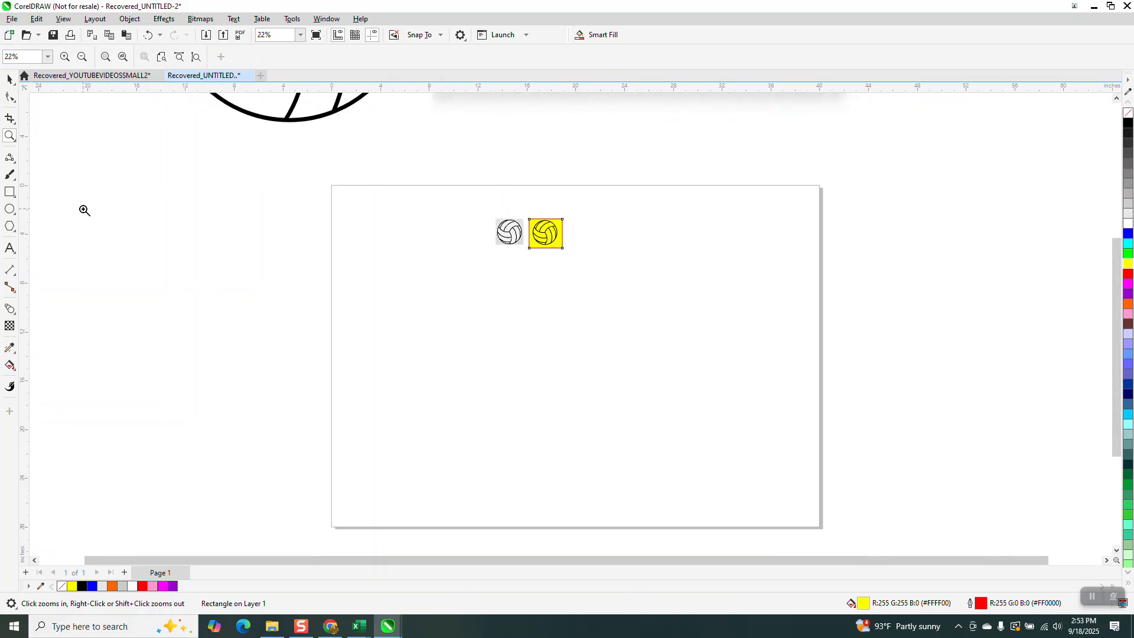
{"action": "scroll", "coordinate": [98, 207], "scroll_direction": "down", "scroll_amount": 1}
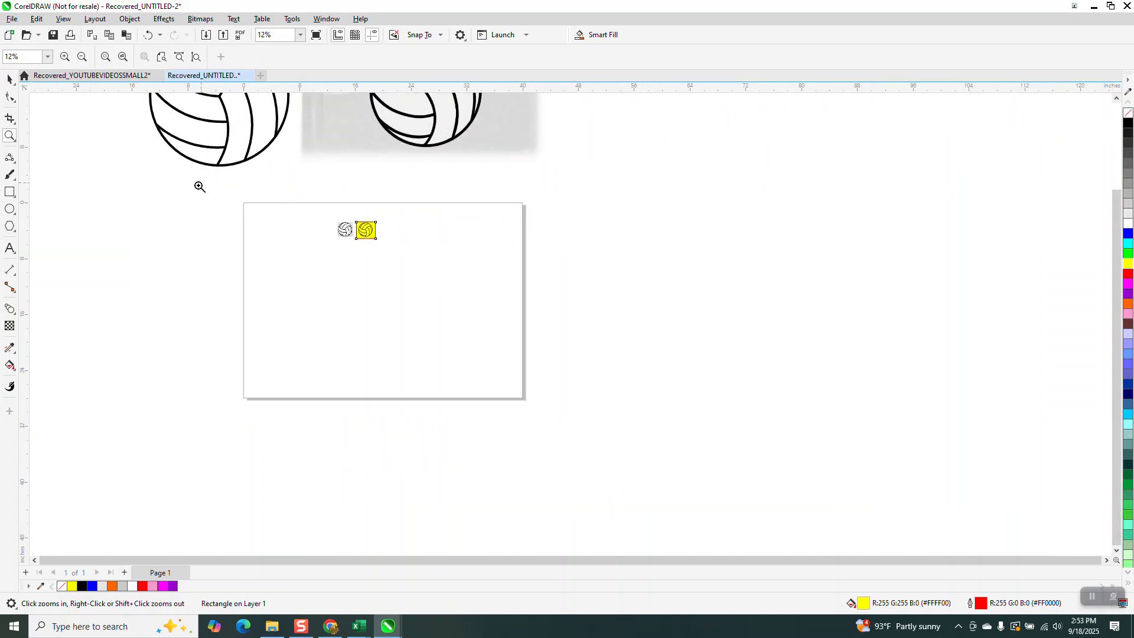
- Delete the traced ball and yellow rectangle, and enlarge the cropped bitmap to about 8.27 by 7.74 inches near the page's upper-left corner
{"action": "left_click", "coordinate": [9, 79]}
{"action": "left_click", "coordinate": [226, 124]}
{"action": "scroll", "coordinate": [247, 263], "scroll_direction": "down", "scroll_amount": 1}
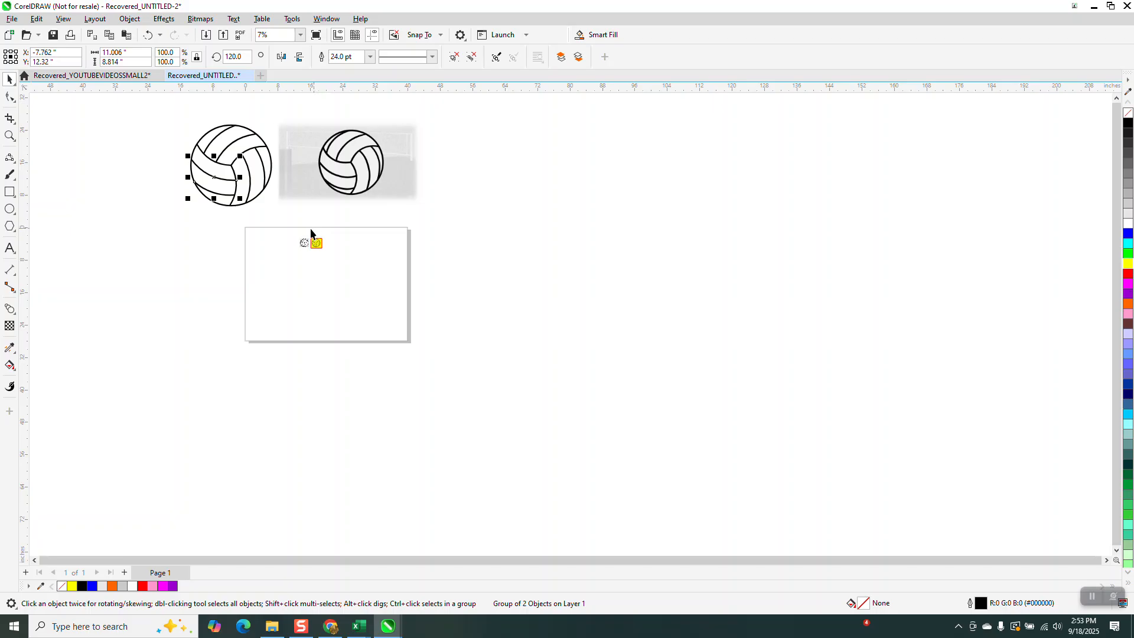
{"action": "left_click_drag", "start_coordinate": [304, 244], "coordinate": [346, 270]}
{"action": "key", "text": "Delete"}
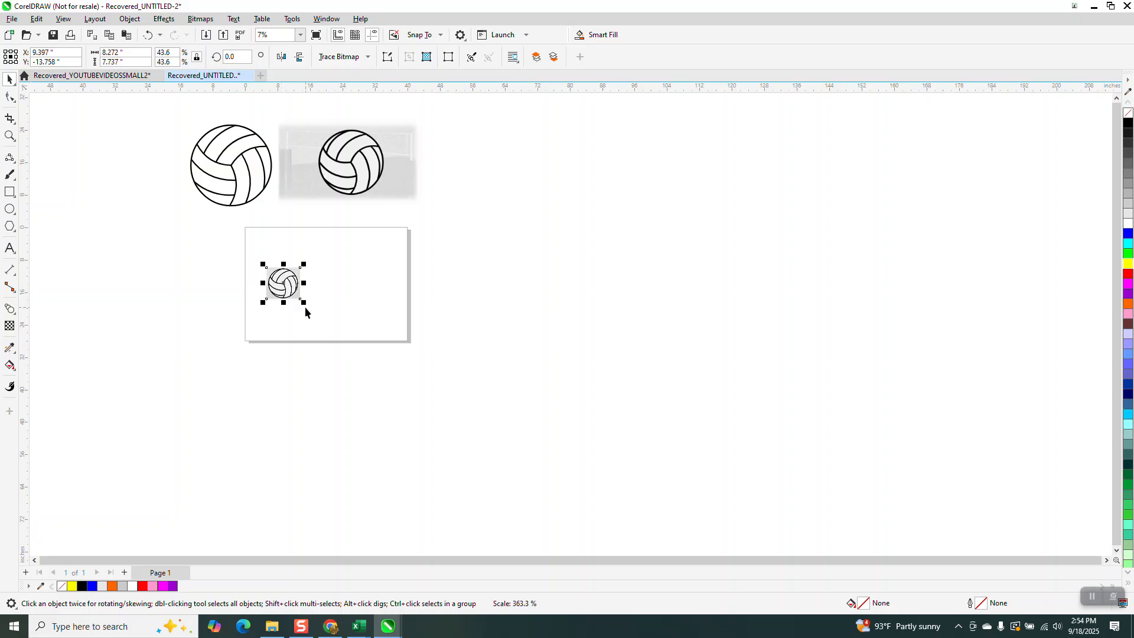
{"action": "left_click_drag", "start_coordinate": [287, 290], "coordinate": [278, 274]}
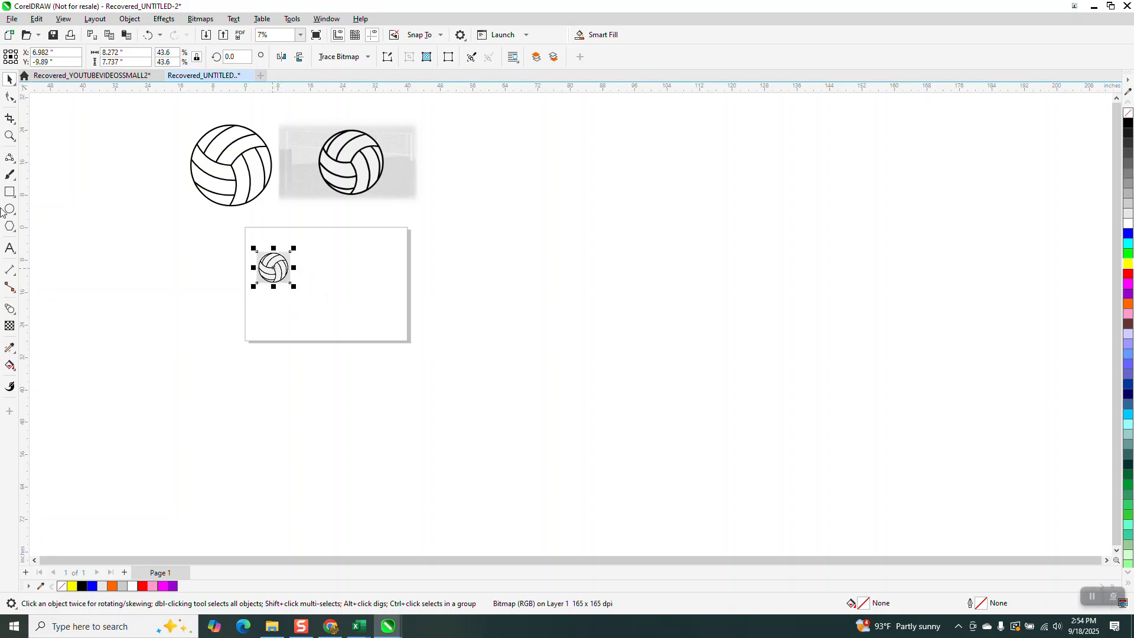
- Draw a circle about 15.63 inches in diameter beside the reference bitmap and center it on the page
{"action": "left_click", "coordinate": [9, 136]}
{"action": "left_click_drag", "start_coordinate": [242, 227], "coordinate": [411, 342]}
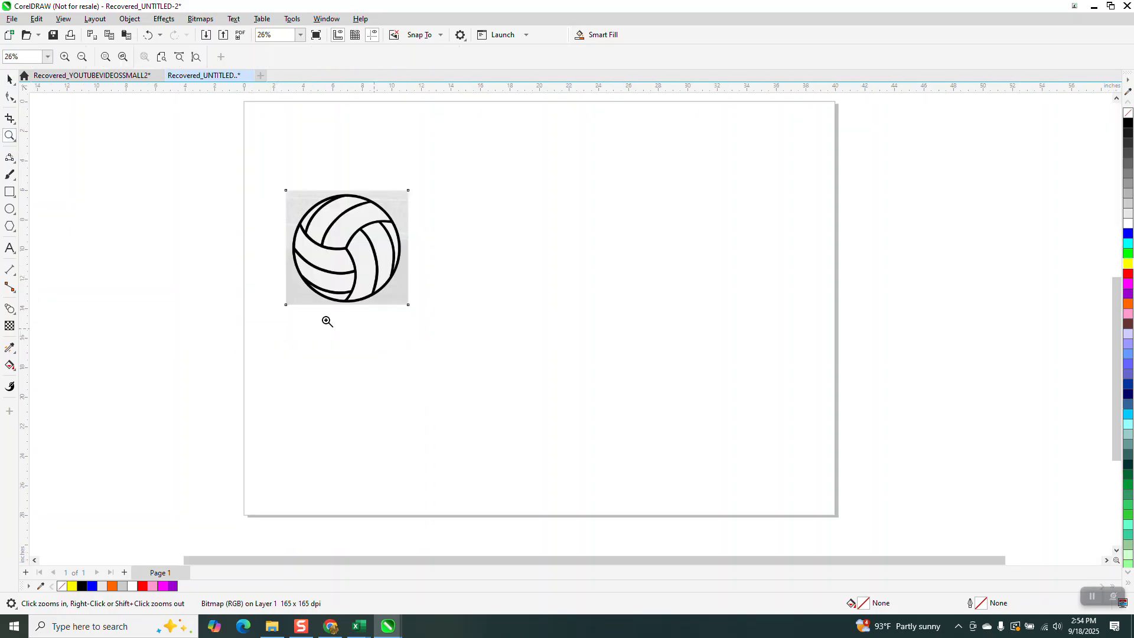
{"action": "left_click", "coordinate": [10, 210]}
{"action": "left_click_drag", "start_coordinate": [667, 216], "coordinate": [462, 446]}
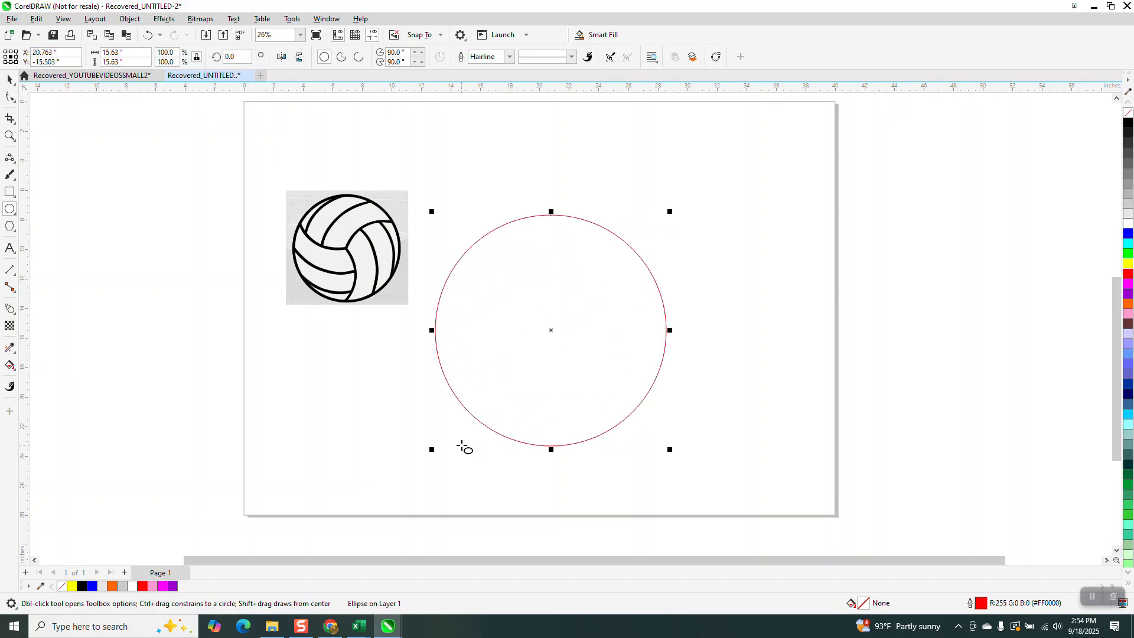
- Draw a 3-point curve from the circle's center to its upper-right edge, bowed up and left, spanning about 6.51 by 4.32 inches
{"action": "left_click", "coordinate": [13, 159]}
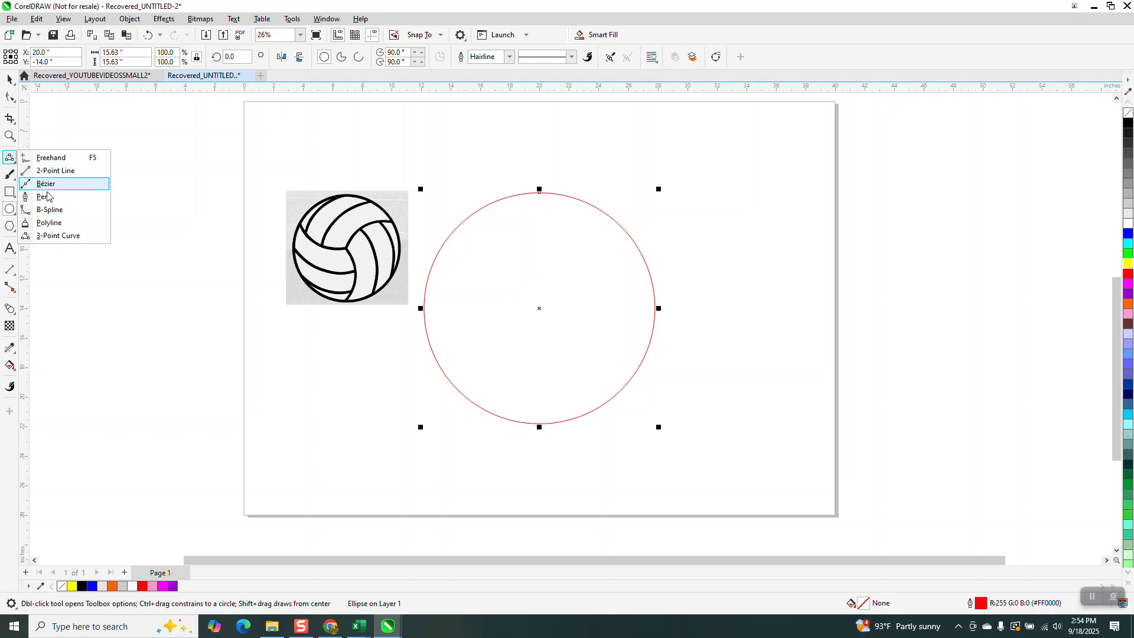
{"action": "left_click", "coordinate": [58, 235]}
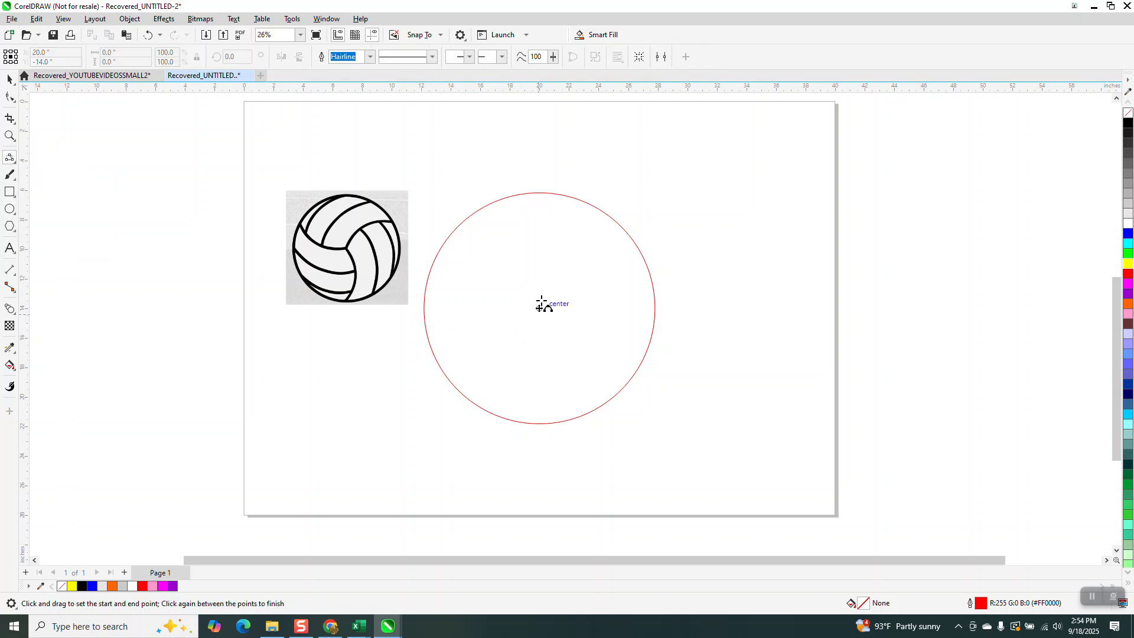
{"action": "left_click_drag", "start_coordinate": [540, 307], "coordinate": [636, 245]}
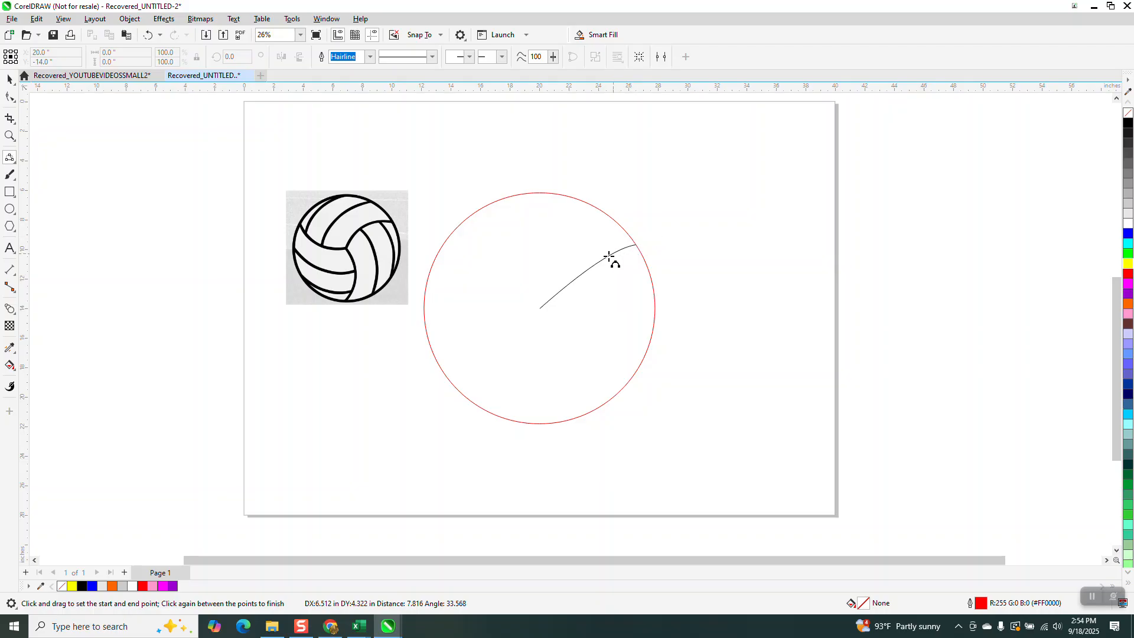
{"action": "left_click", "coordinate": [572, 267]}
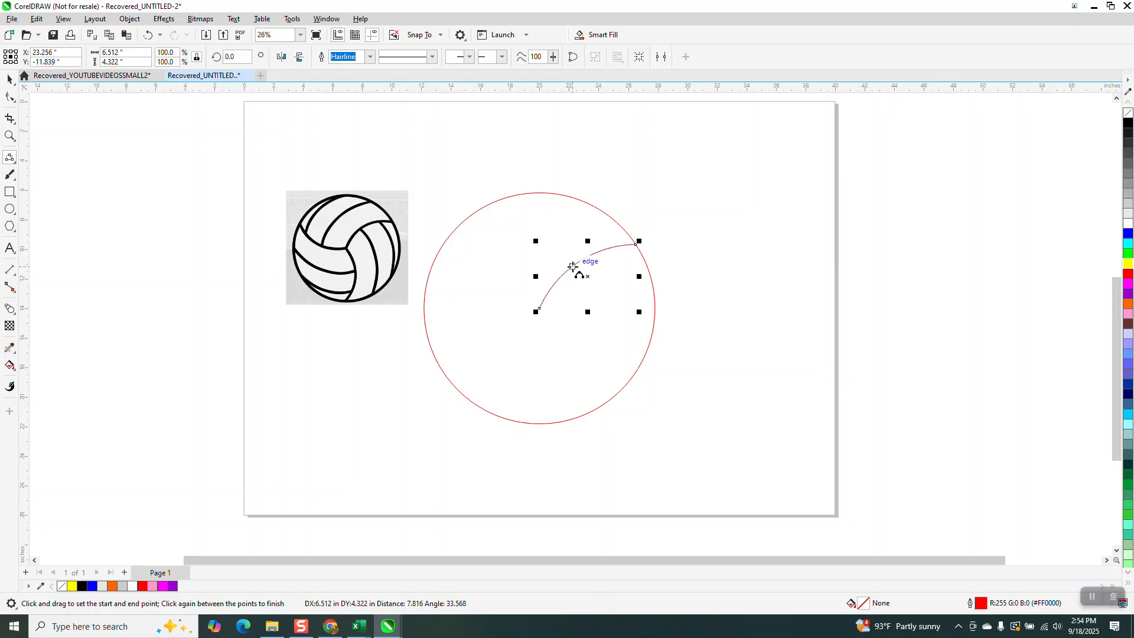
- Create two copies of the curve around the circle's center, each rotated a further 120 degrees
{"action": "left_click", "coordinate": [9, 79]}
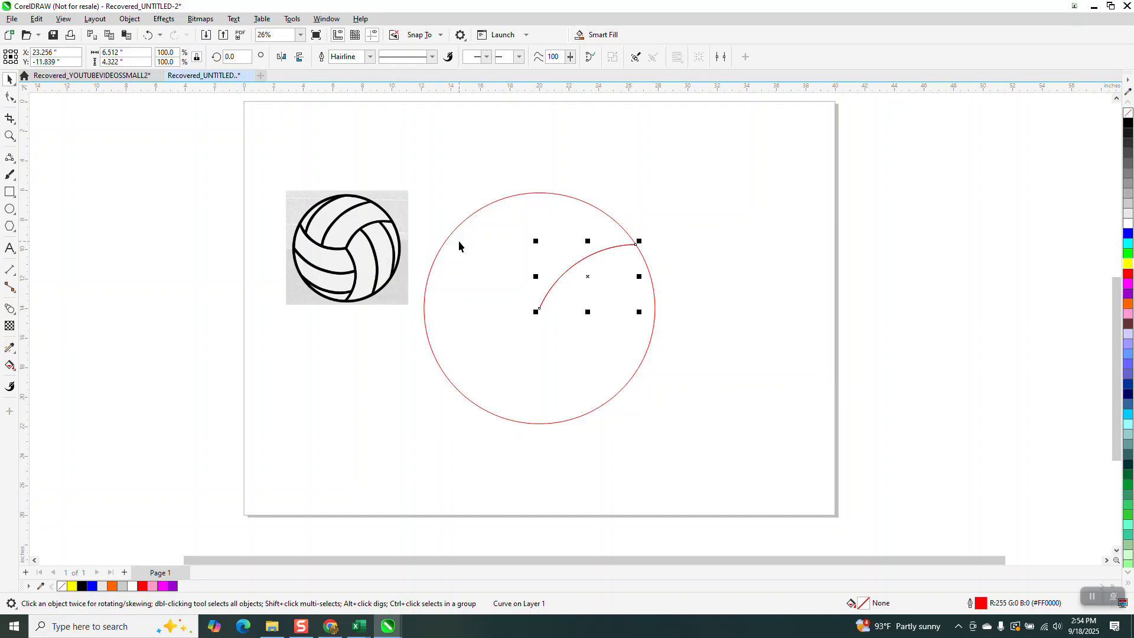
{"action": "left_click", "coordinate": [587, 277]}
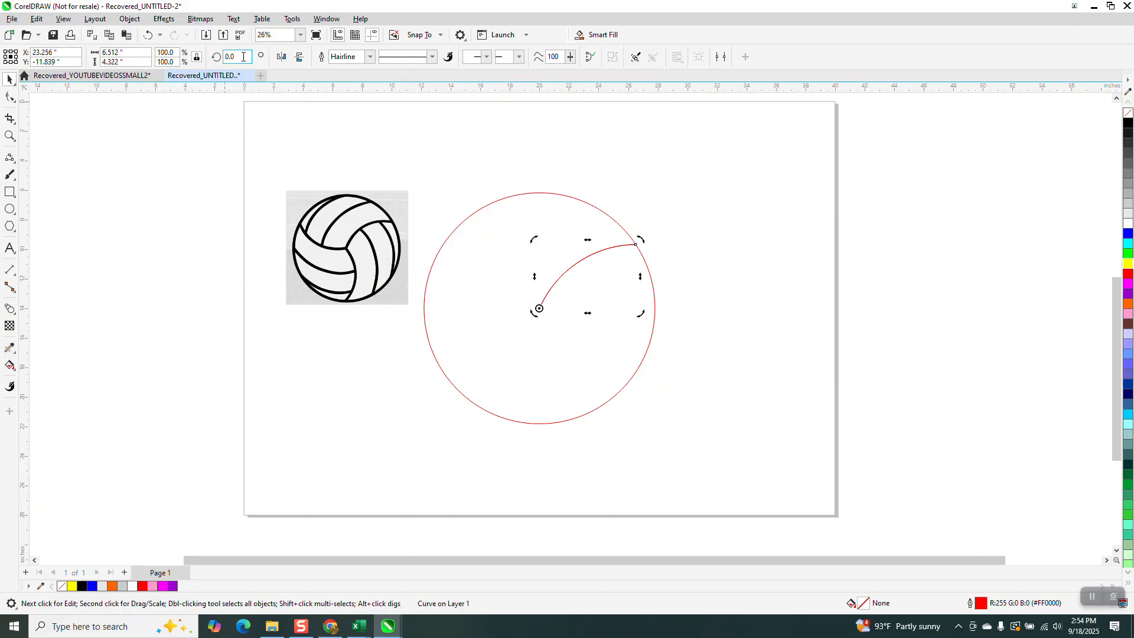
{"action": "type", "text": "120"}
{"action": "key", "text": "Return"}
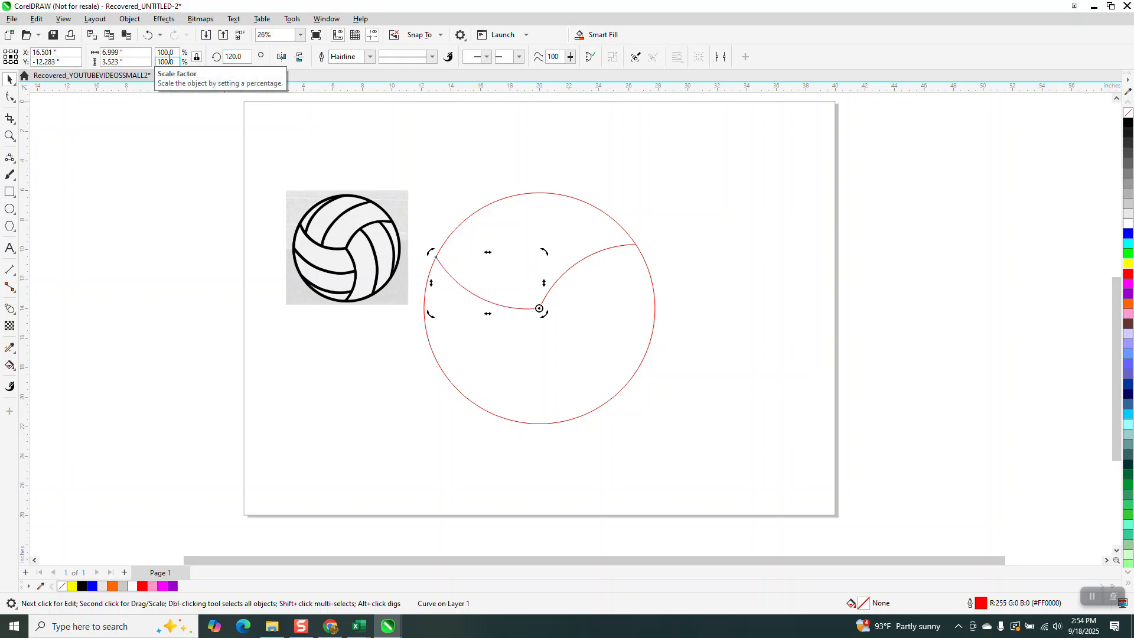
{"action": "key", "text": "ctrl+r"}
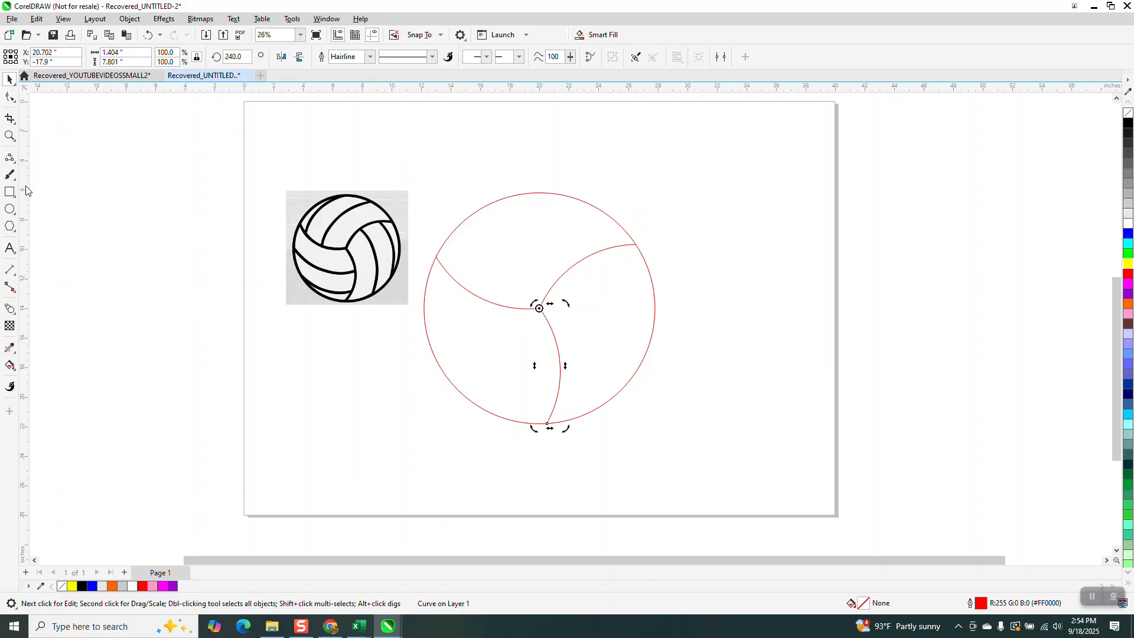
- Draw a 2-point line from the left arc to the circle's upper-right edge, spanning about 7.11 by 6.14 inches
{"action": "left_click", "coordinate": [11, 175]}
{"action": "left_click", "coordinate": [36, 167]}
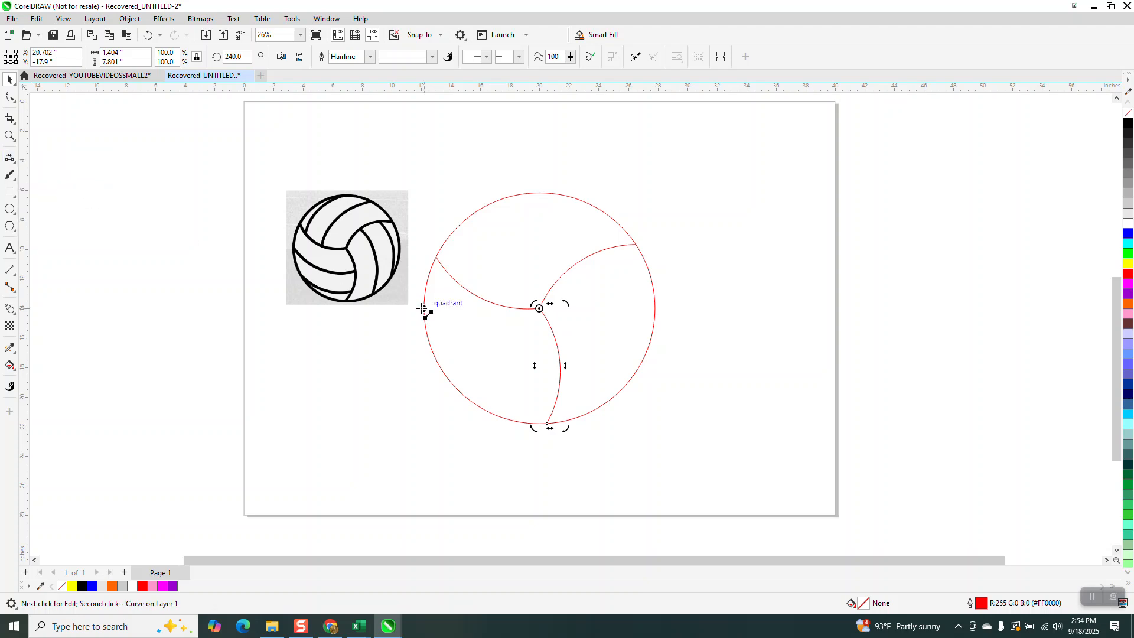
{"action": "mouse_move", "coordinate": [503, 305]}
{"action": "left_mouse_down"}
{"action": "mouse_move", "coordinate": [526, 264]}
{"action": "mouse_move", "coordinate": [608, 216]}
{"action": "left_mouse_up"}
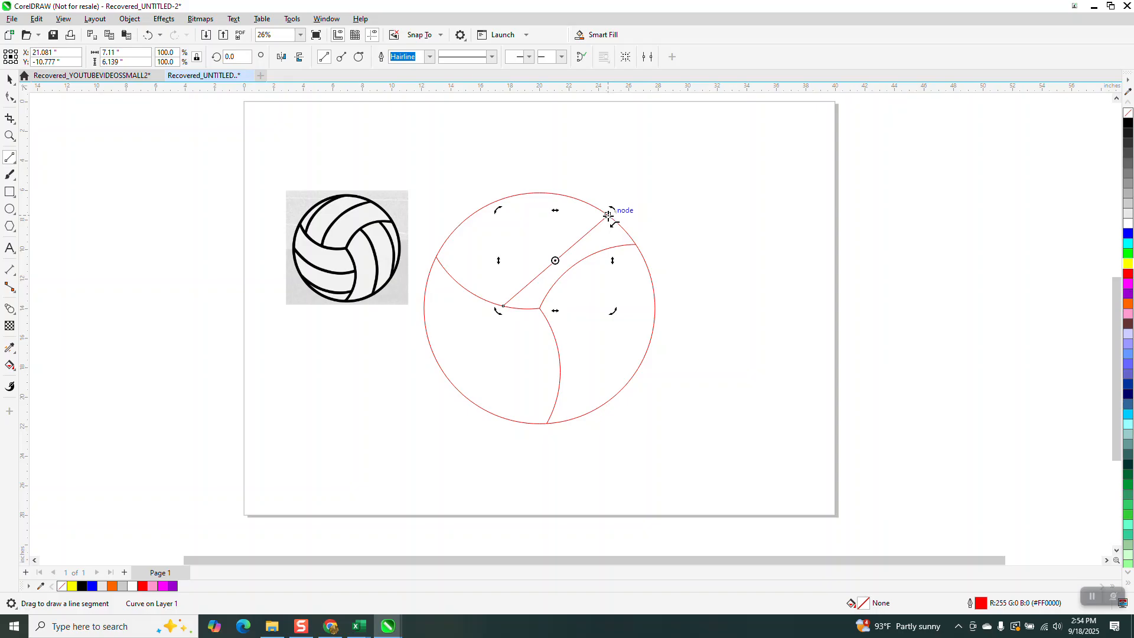
- Replace the straight line with a 3-point curve from the left arc to the circle's upper-right edge, bowed up-left and spanning about 7.42 by 6.11 inches
{"action": "key", "text": "Delete"}
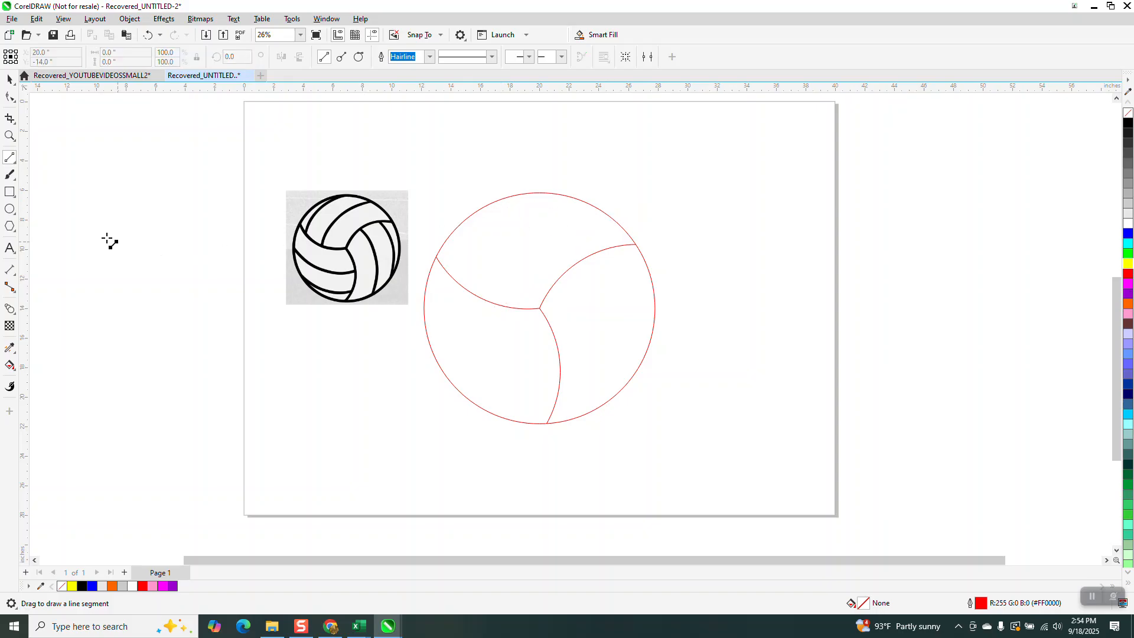
{"action": "left_click", "coordinate": [12, 159]}
{"action": "left_click", "coordinate": [50, 236]}
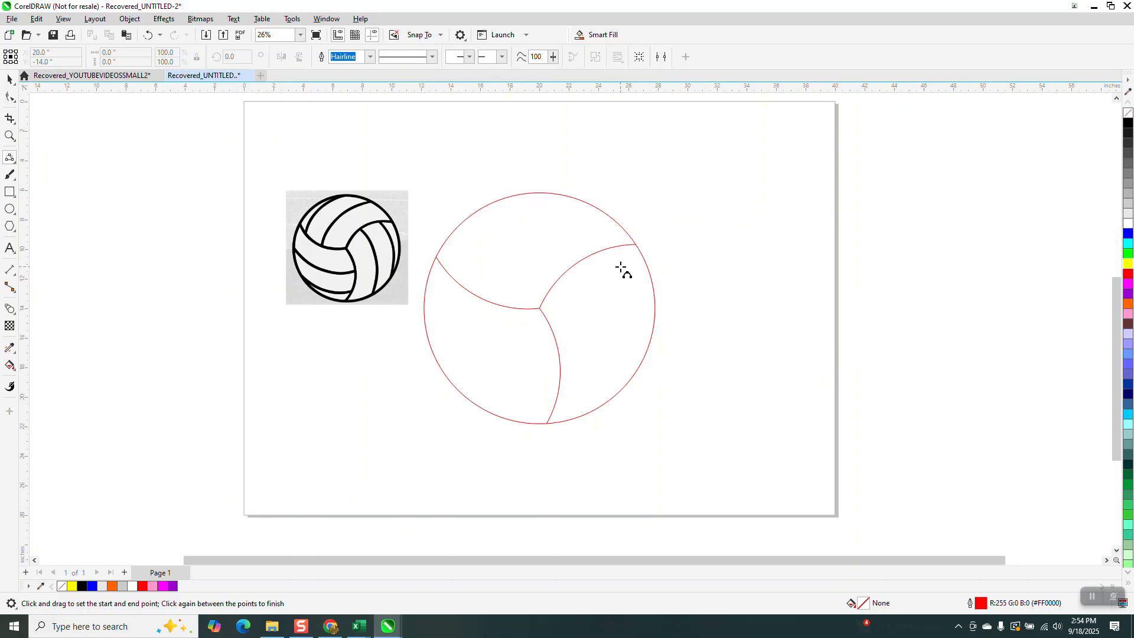
{"action": "left_click_drag", "start_coordinate": [497, 303], "coordinate": [606, 214]}
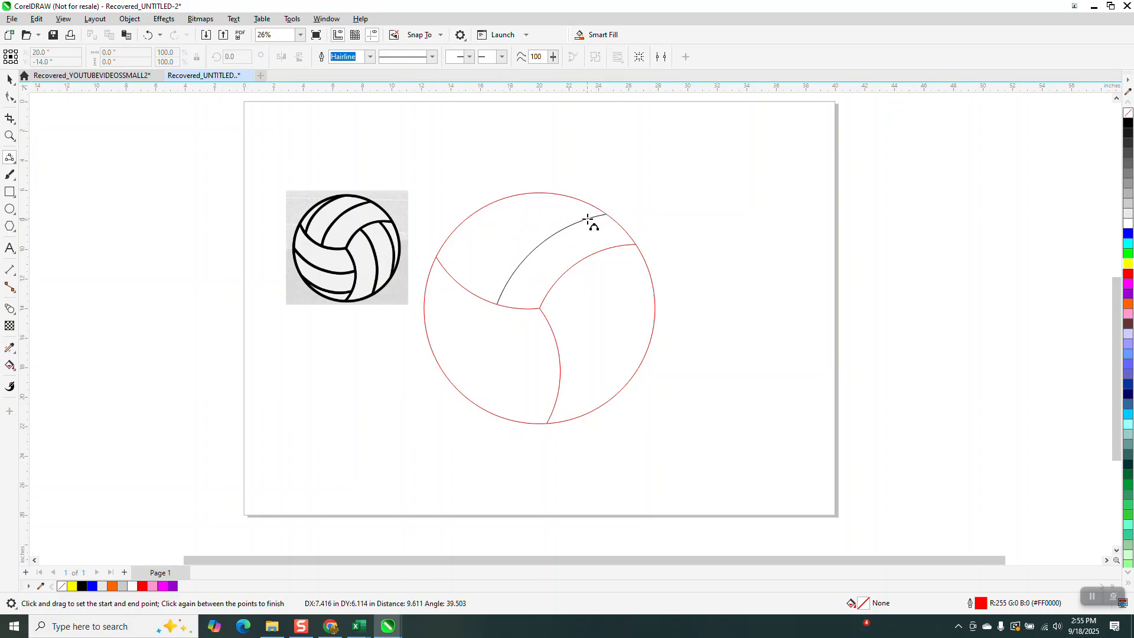
{"action": "left_click", "coordinate": [588, 221]}
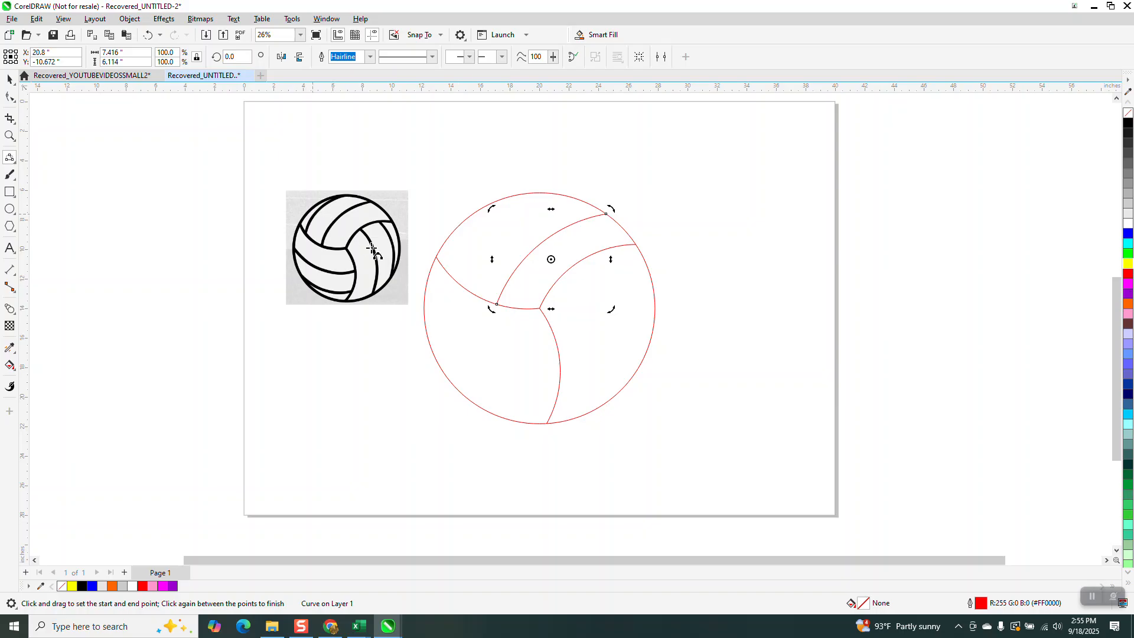
- Draw a second 3-point curve outside the new one, from the left arc to the circle's upper edge, about 6.58 by 6.16 inches, and group both
{"action": "left_click_drag", "start_coordinate": [461, 286], "coordinate": [558, 195]}
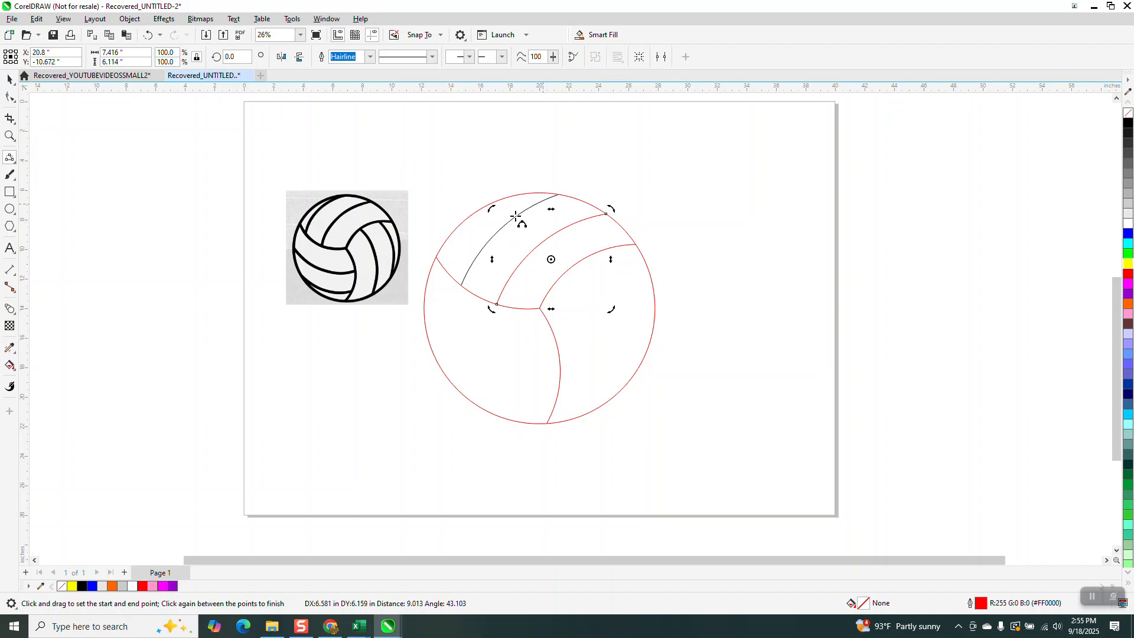
{"action": "left_click", "coordinate": [485, 224]}
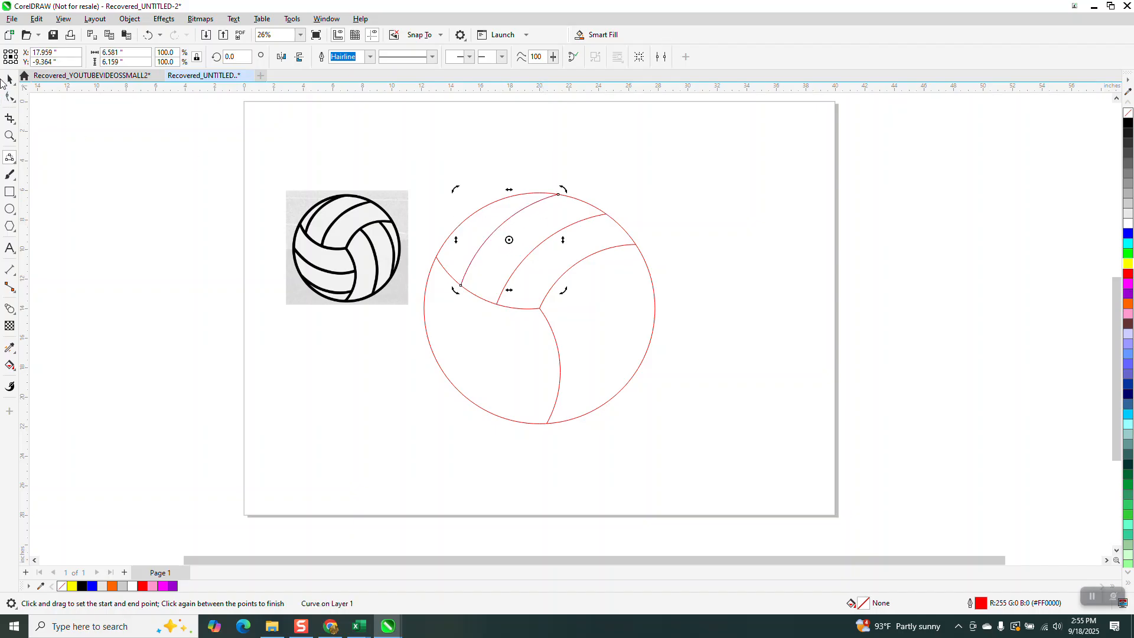
{"action": "key", "text": "space"}
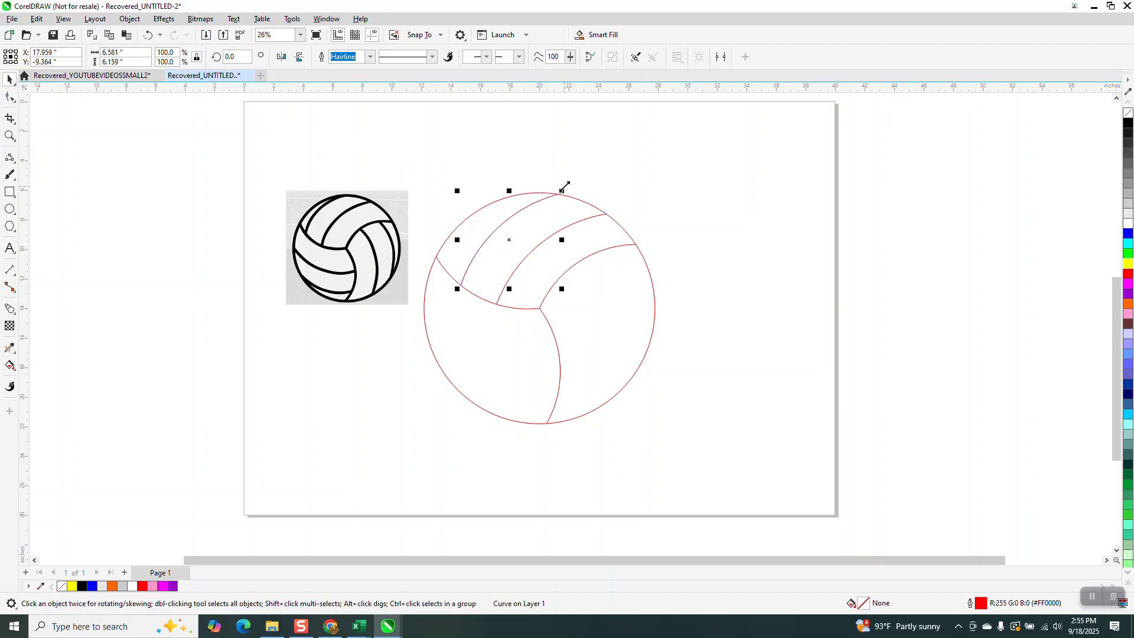
{"action": "left_click", "coordinate": [591, 220], "text": "shift"}
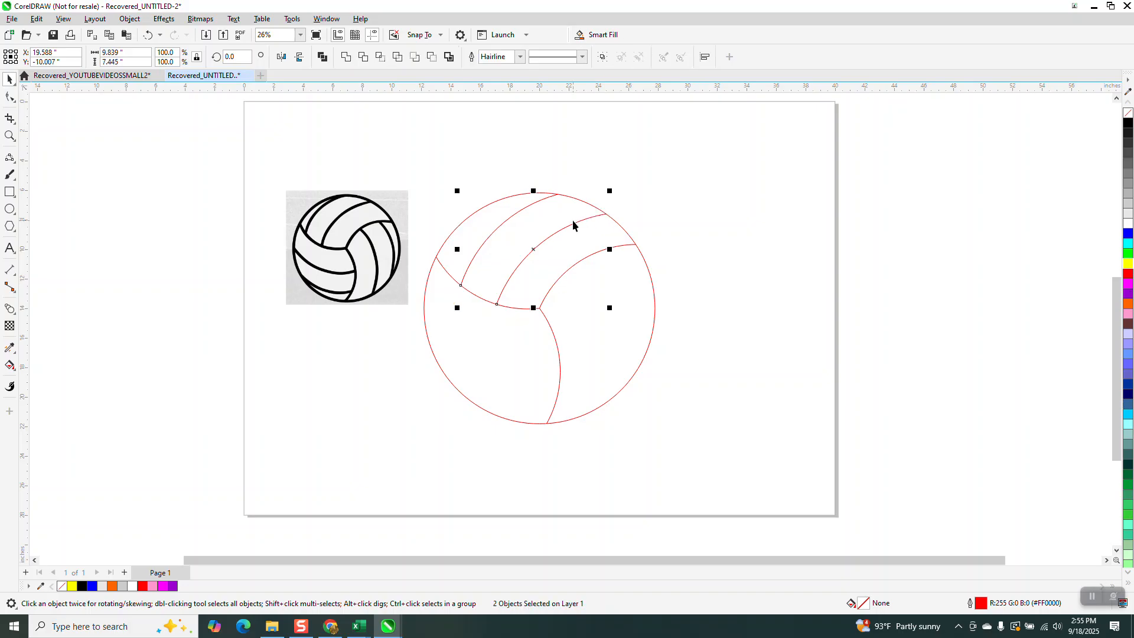
{"action": "key", "text": "ctrl+g"}
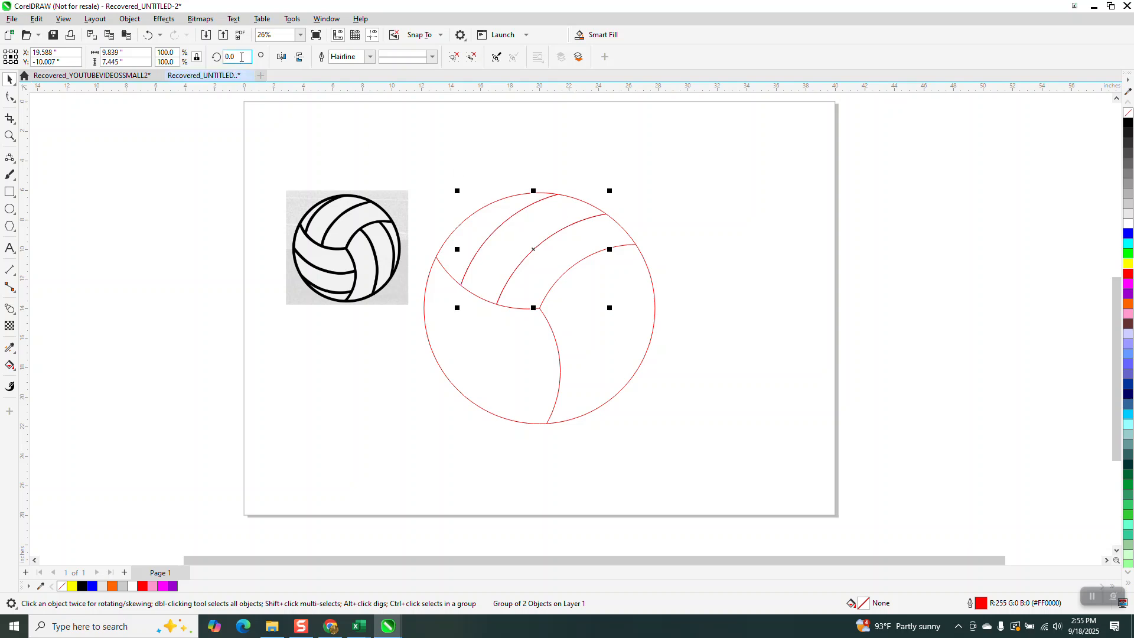
- Create two copies of the grouped curves around the circle's center, each rotated a further 120 degrees
{"action": "type", "text": "120"}
{"action": "key", "text": "Return"}
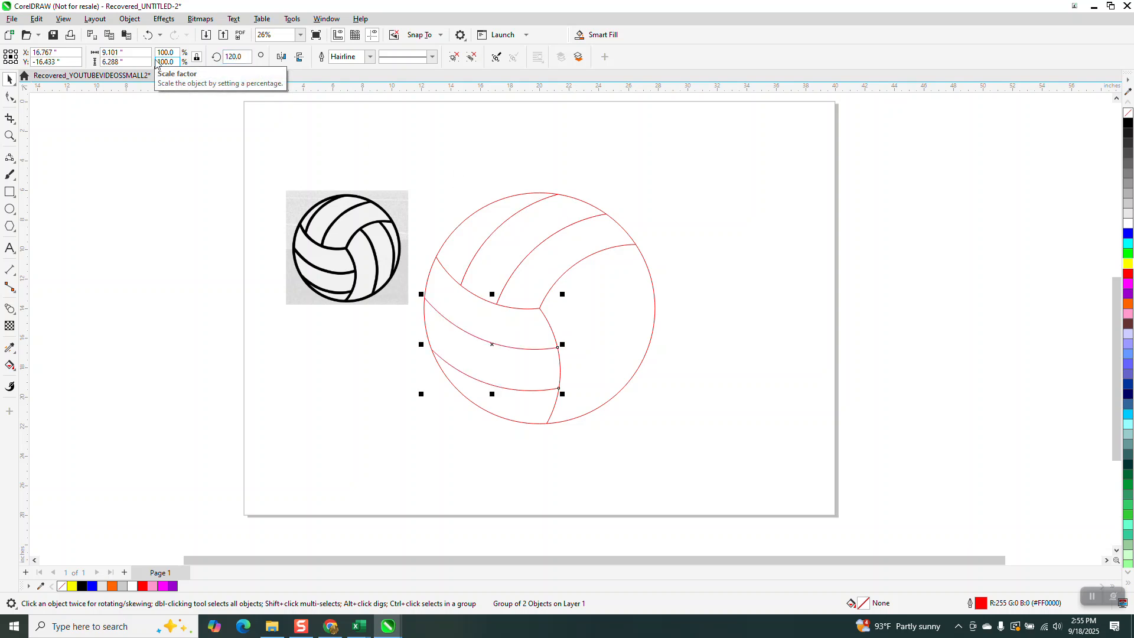
{"action": "key", "text": "KP_Add"}
{"action": "key", "text": "ctrl+r"}
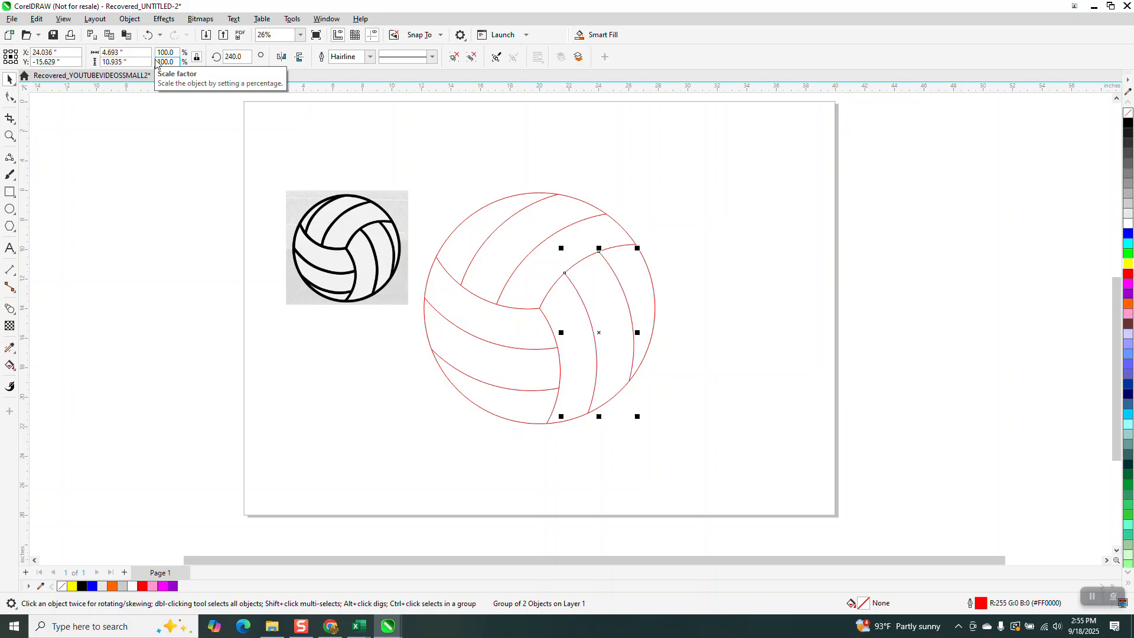
- Delete the reference bitmap and give the circle and all seam curves a 24 pt black outline
{"action": "left_click_drag", "start_coordinate": [329, 223], "coordinate": [279, 227]}
{"action": "key", "text": "Delete"}
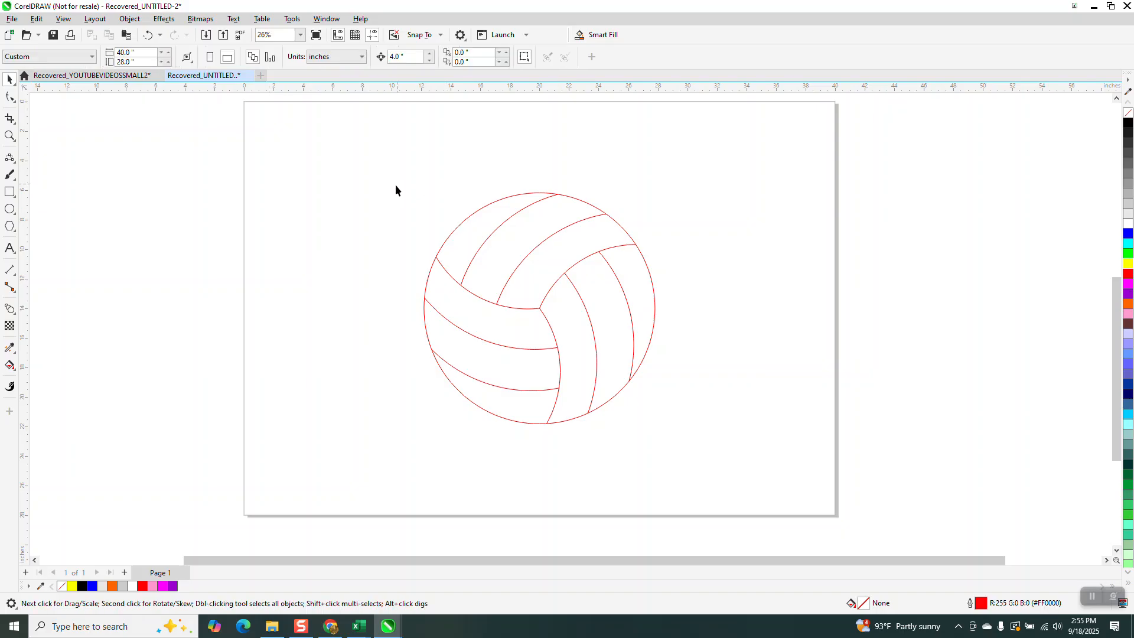
{"action": "left_click_drag", "start_coordinate": [732, 464], "coordinate": [733, 464]}
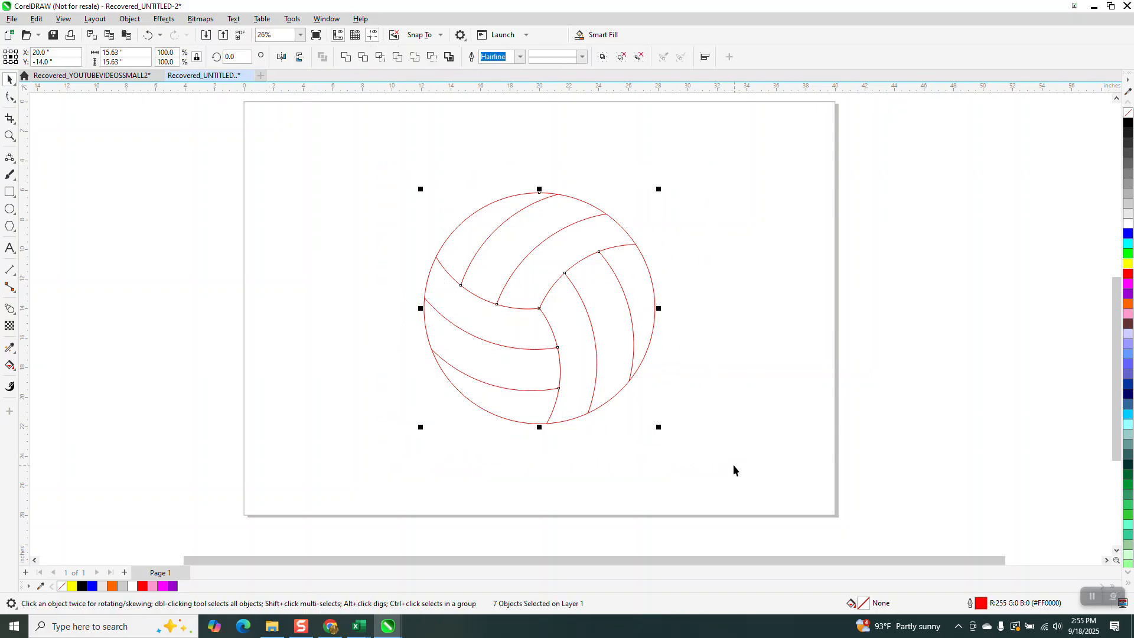
{"action": "left_click", "coordinate": [523, 60]}
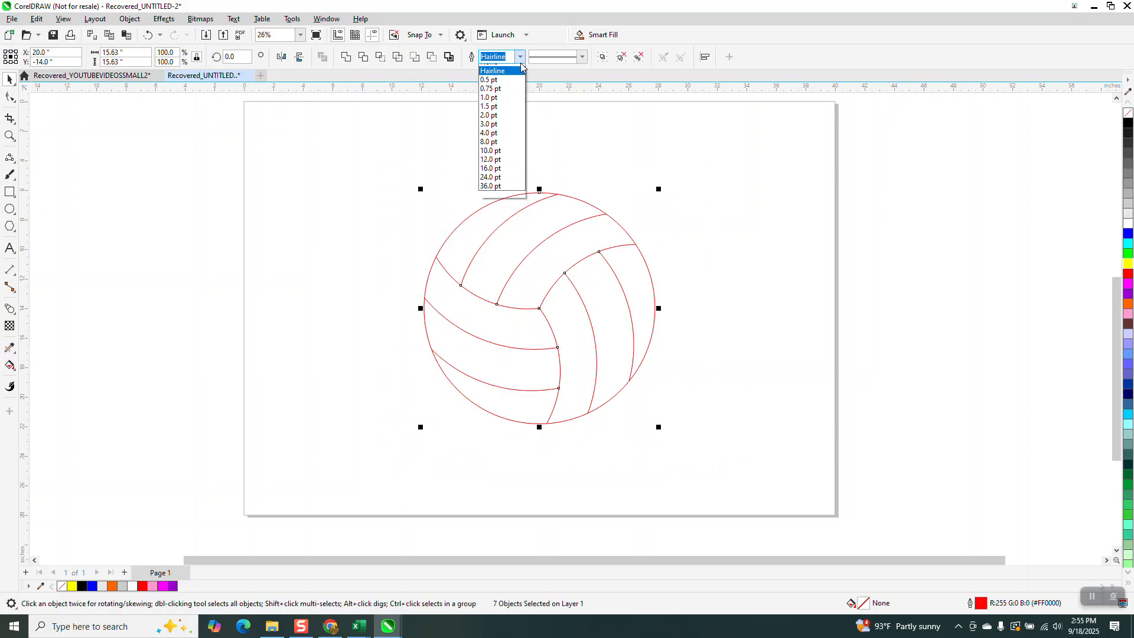
{"action": "left_click", "coordinate": [492, 188]}
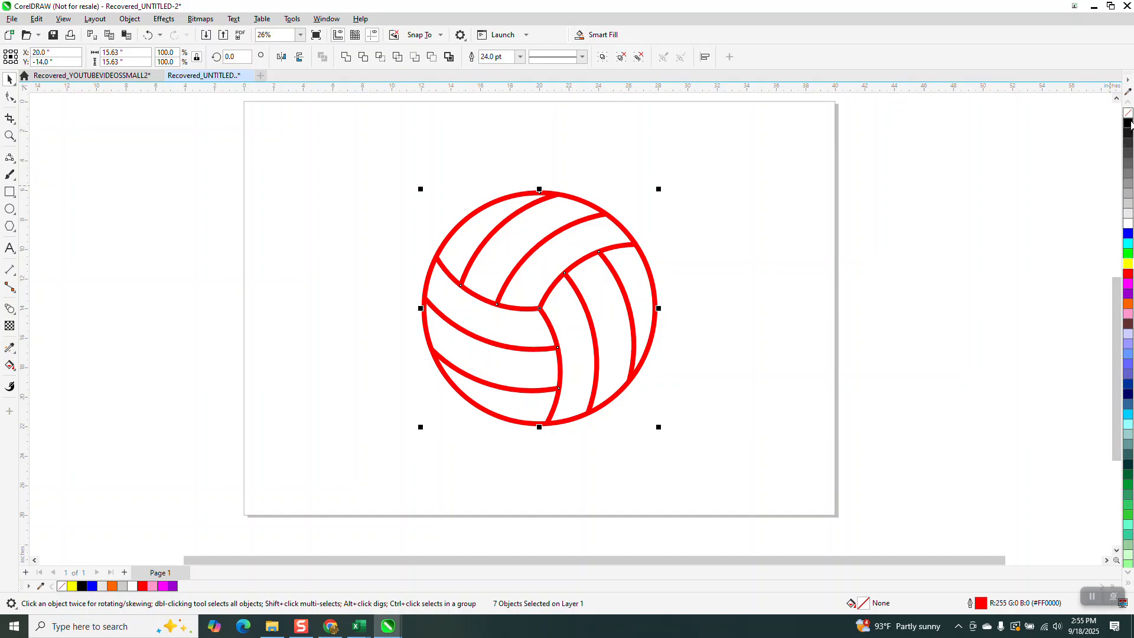
{"action": "right_click", "coordinate": [1127, 122]}
- Examine up close how the thick seam lines meet the circle along the volleyball's upper edge
{"action": "left_click", "coordinate": [10, 135]}
{"action": "left_click_drag", "start_coordinate": [463, 192], "coordinate": [577, 246]}
{"action": "right_click", "coordinate": [536, 236]}
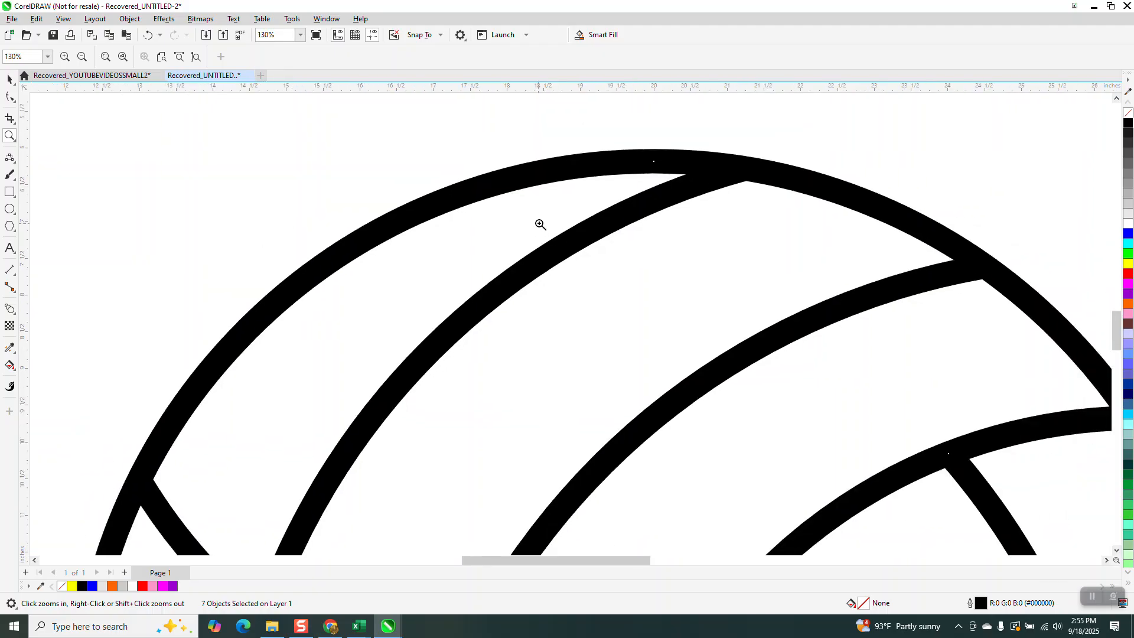
{"action": "right_click", "coordinate": [543, 219]}
{"action": "right_click", "coordinate": [547, 213]}
{"action": "right_click", "coordinate": [581, 215]}
{"action": "right_click", "coordinate": [584, 221]}
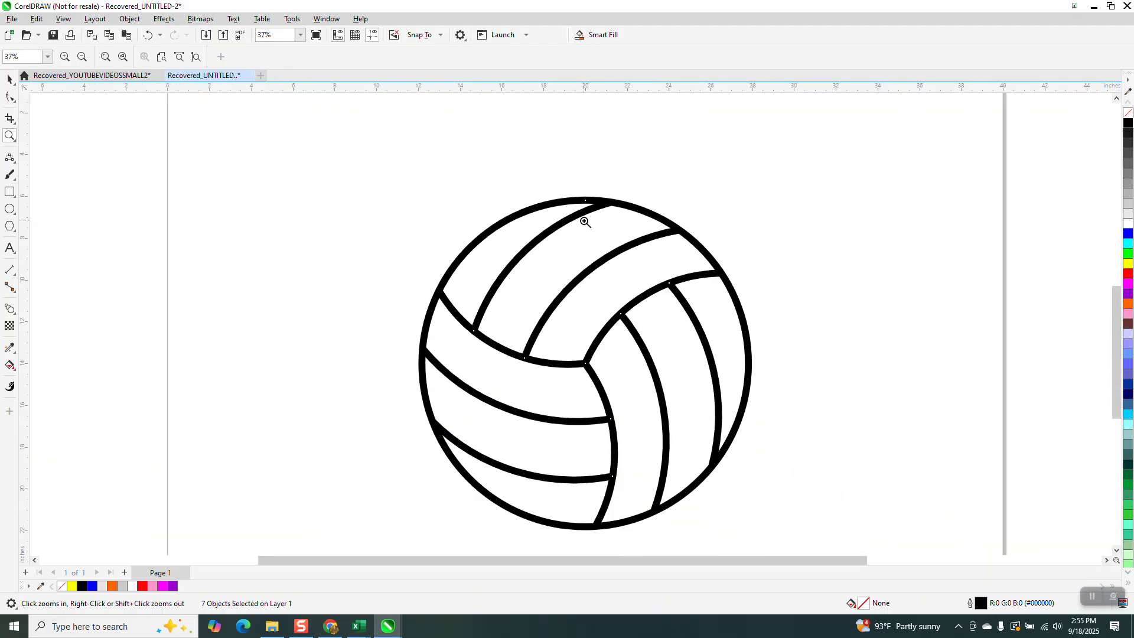
{"action": "right_click", "coordinate": [348, 153]}
{"action": "key", "text": "space"}
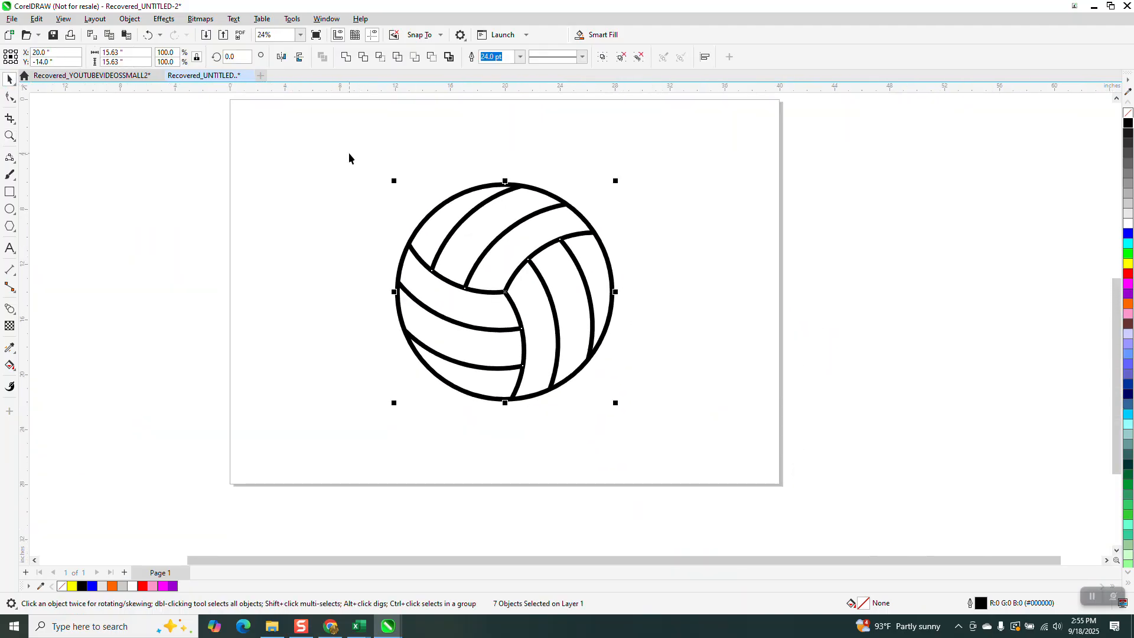
- Convert the circle's outline to an object and give the resulting ring no fill and a black hairline outline
{"action": "left_click", "coordinate": [130, 19]}
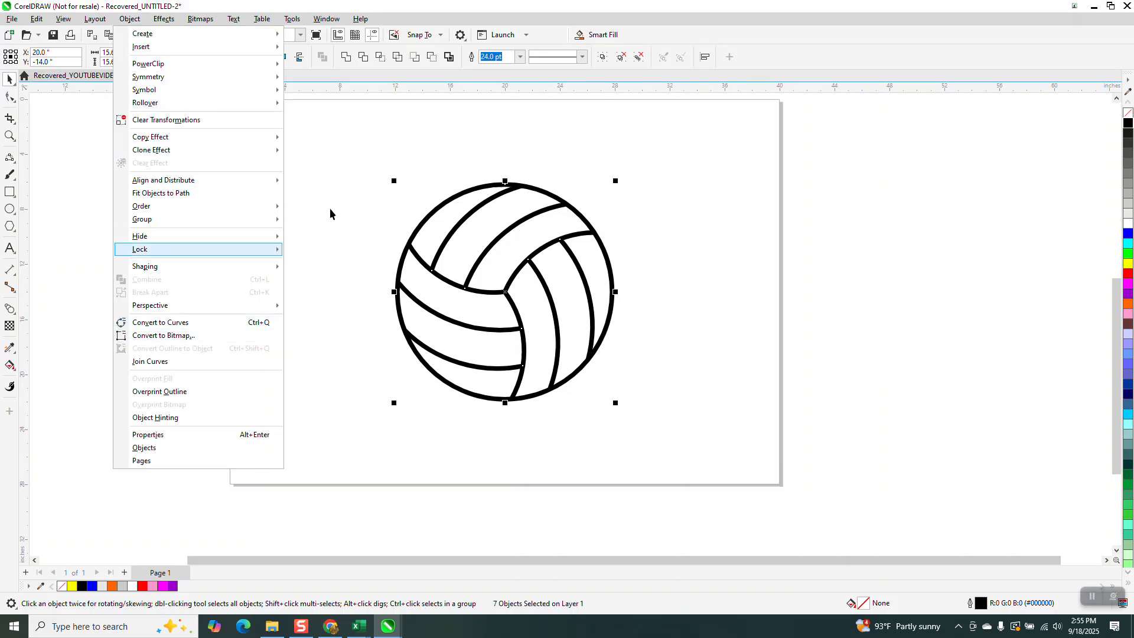
{"action": "left_click", "coordinate": [458, 206]}
{"action": "left_click", "coordinate": [448, 205]}
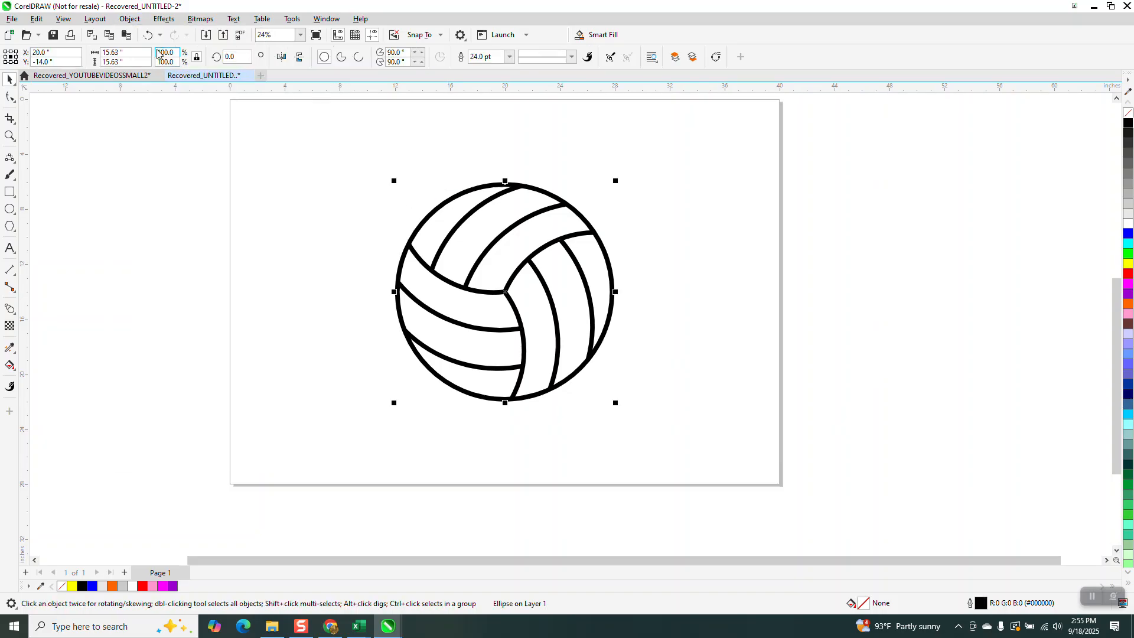
{"action": "left_click", "coordinate": [130, 19]}
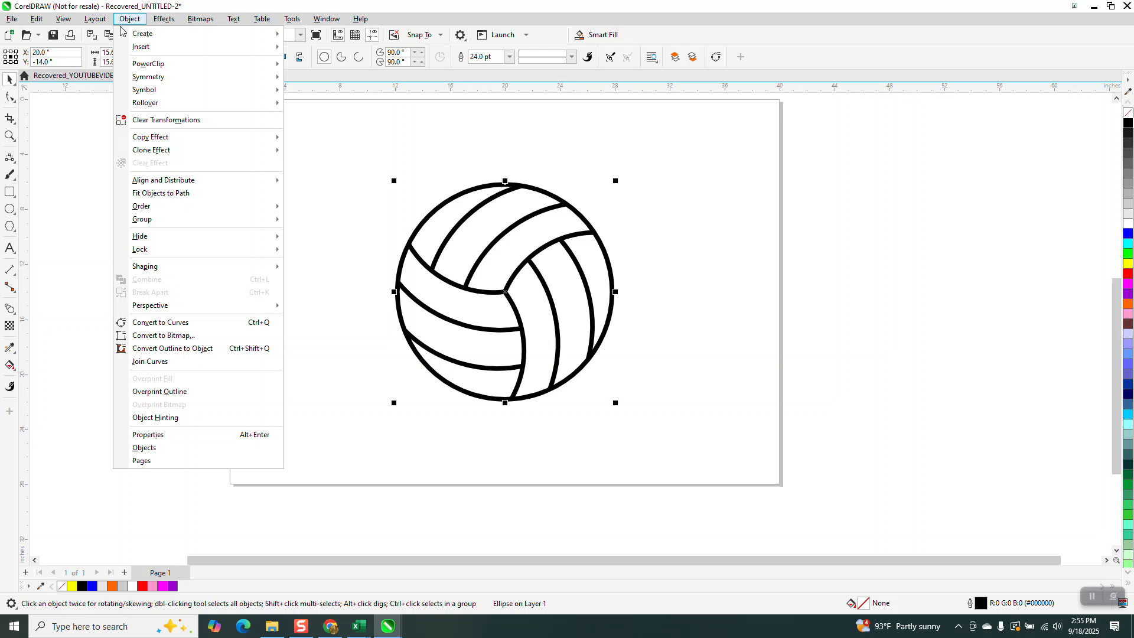
{"action": "left_click", "coordinate": [201, 351]}
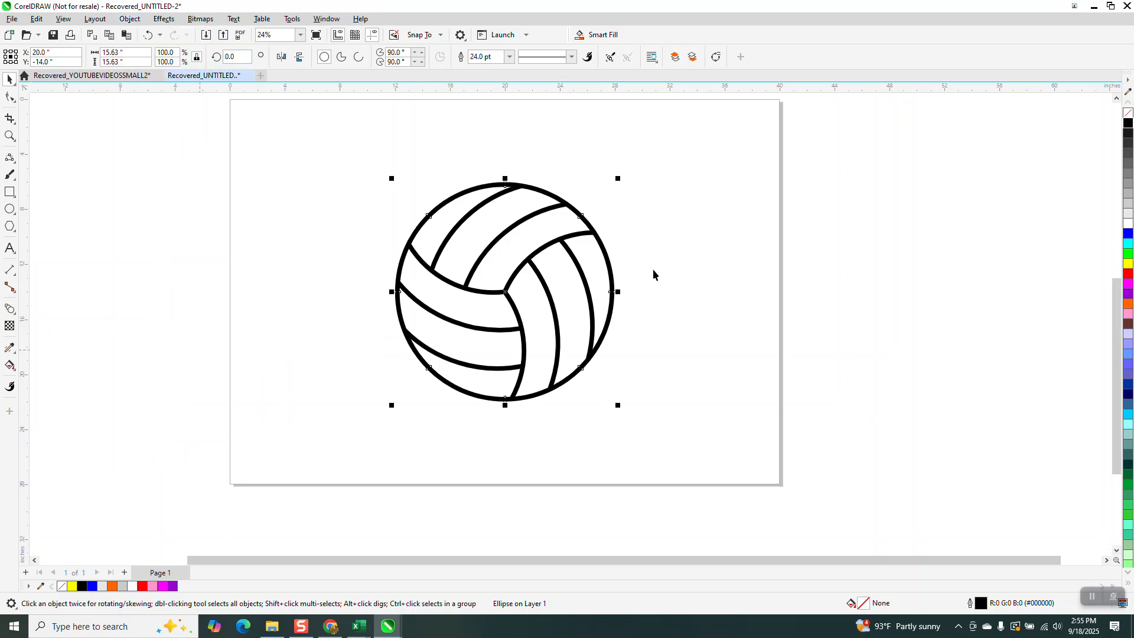
{"action": "left_click", "coordinate": [1127, 114]}
{"action": "right_click", "coordinate": [1127, 122]}
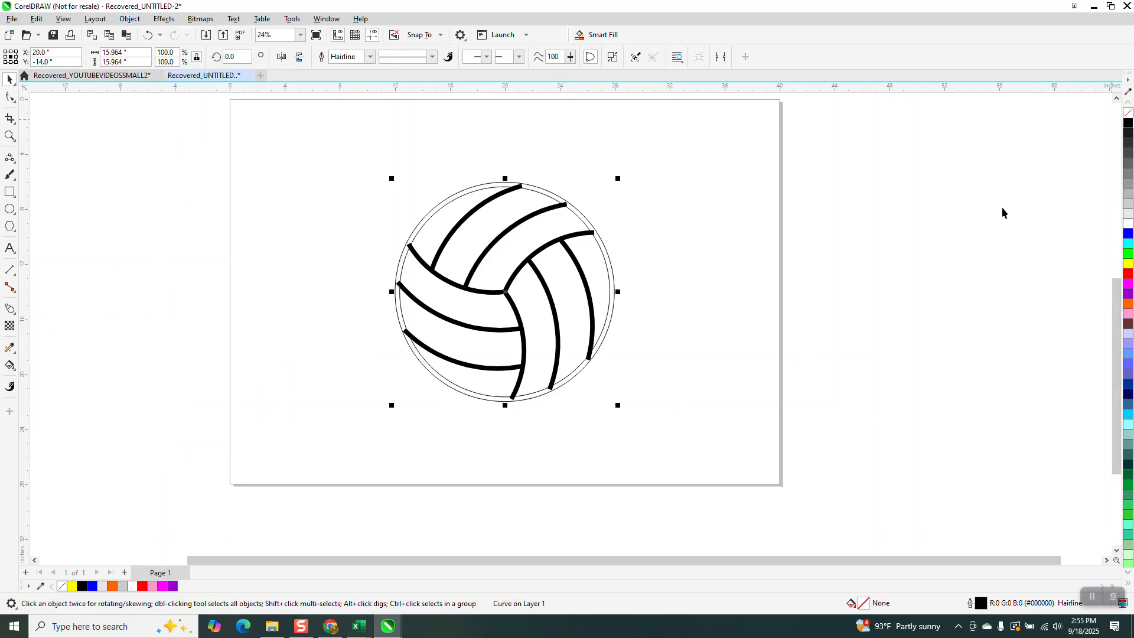
- Set the nudge distance to 10 inches and move the ring 20 inches to the right, clear of the seams
{"action": "left_click", "coordinate": [666, 260]}
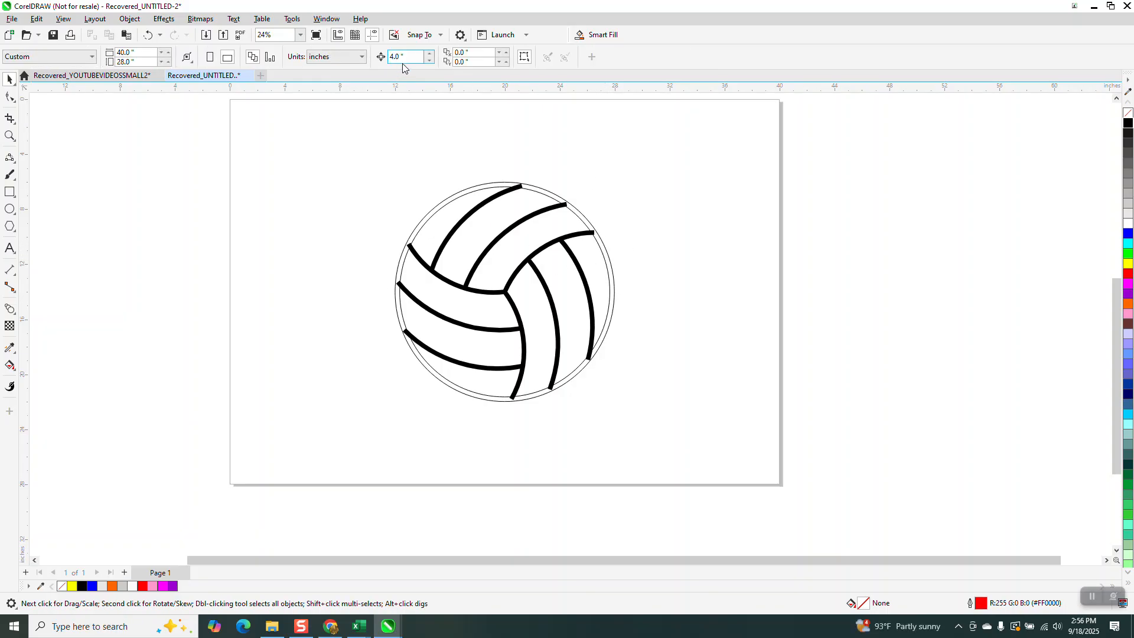
{"action": "type", "text": "10"}
{"action": "left_click", "coordinate": [604, 255]}
{"action": "key", "text": "Right"}
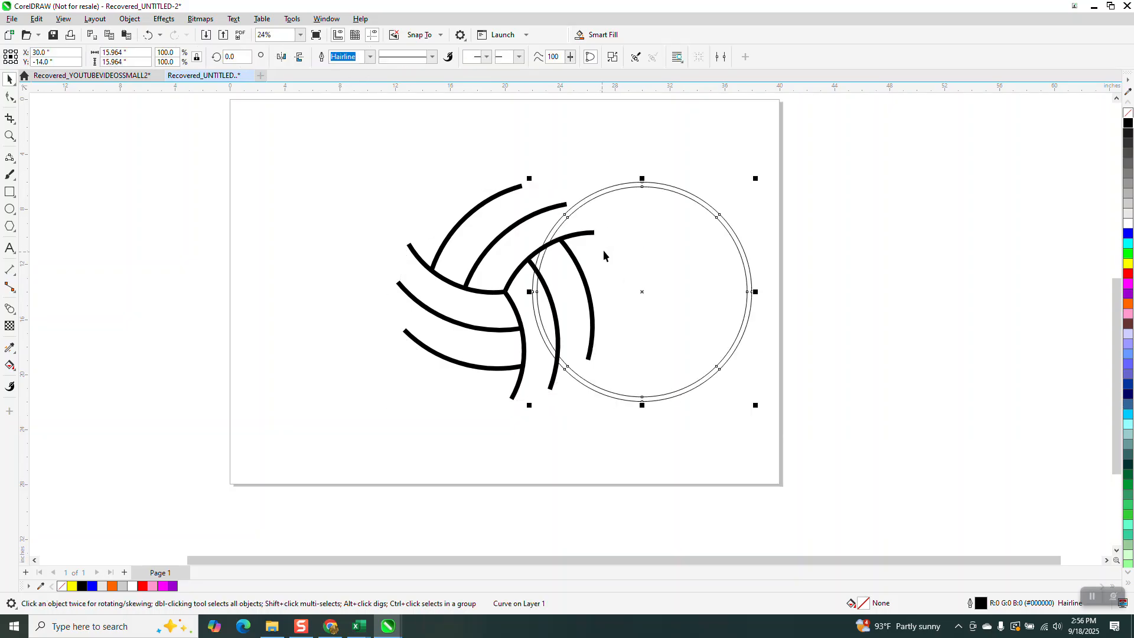
{"action": "key", "text": "Right"}
- Select all the seam curves and ungroup them into individual curves
{"action": "left_click_drag", "start_coordinate": [370, 171], "coordinate": [682, 441]}
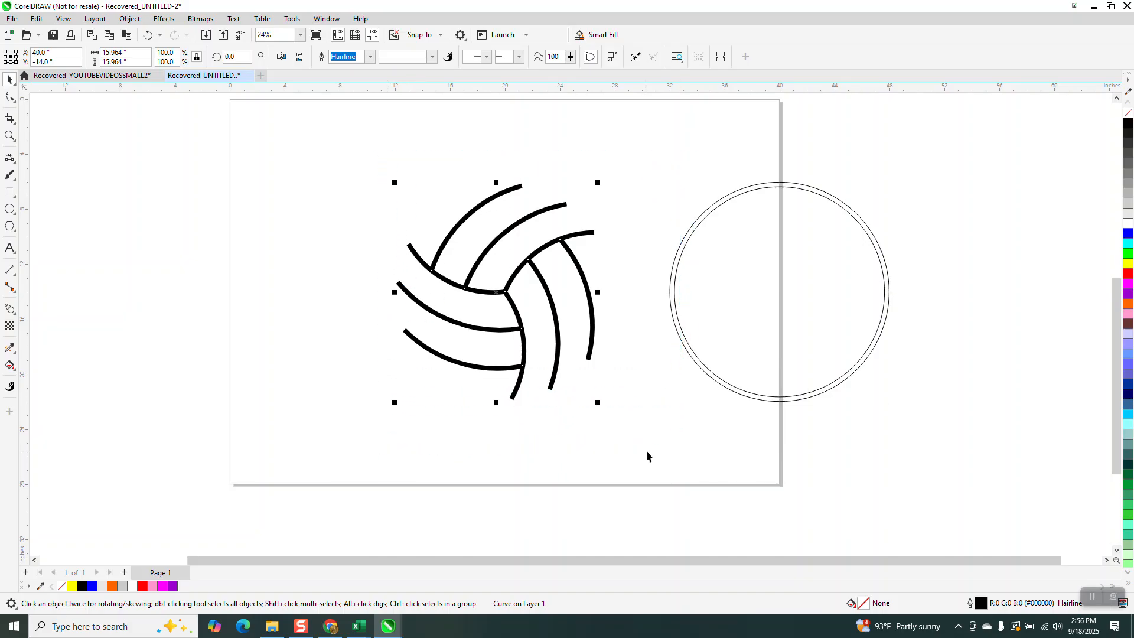
{"action": "left_click", "coordinate": [130, 19]}
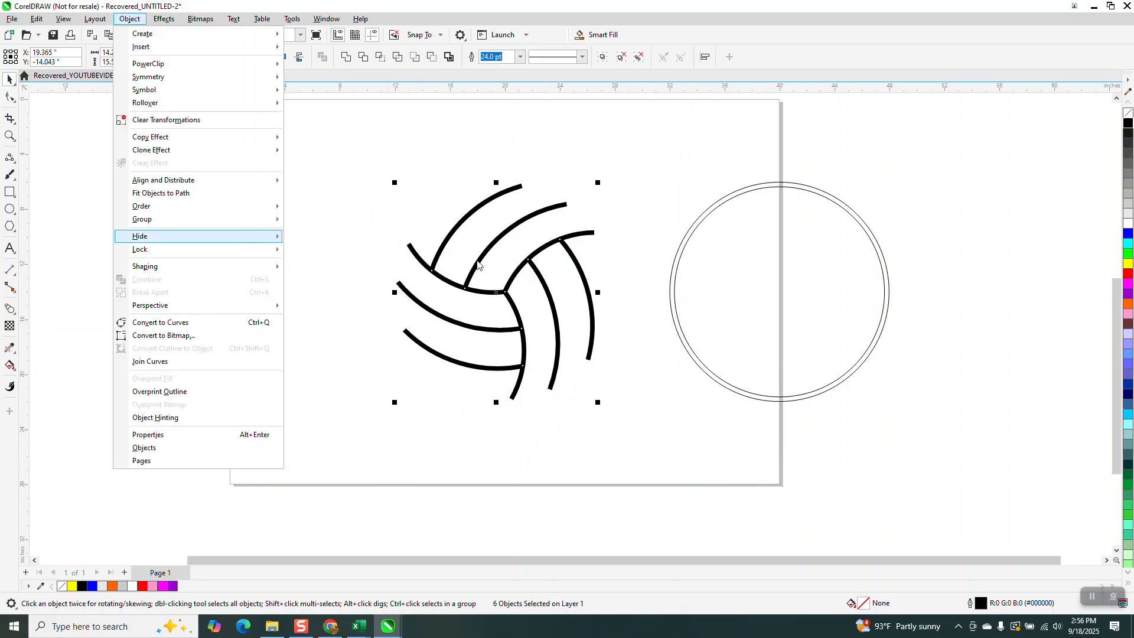
{"action": "left_click", "coordinate": [497, 183]}
{"action": "left_click", "coordinate": [520, 223]}
{"action": "left_click", "coordinate": [131, 19]}
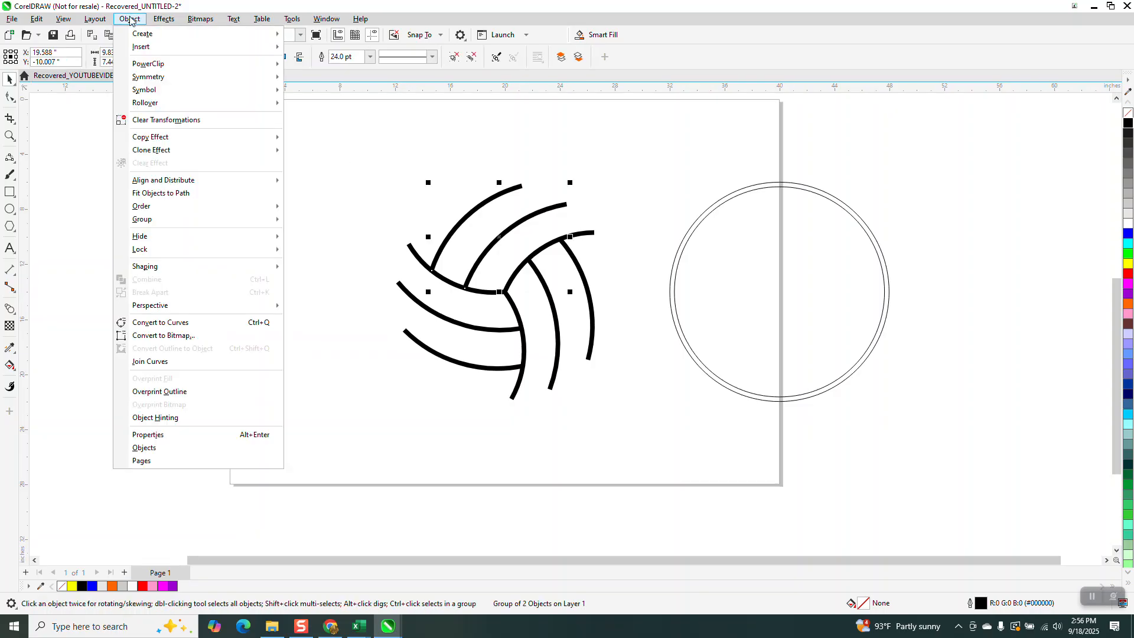
{"action": "left_click", "coordinate": [372, 172]}
{"action": "left_click_drag", "start_coordinate": [372, 171], "coordinate": [493, 329]}
{"action": "left_click_drag", "start_coordinate": [640, 426], "coordinate": [640, 426]}
{"action": "left_click", "coordinate": [130, 18]}
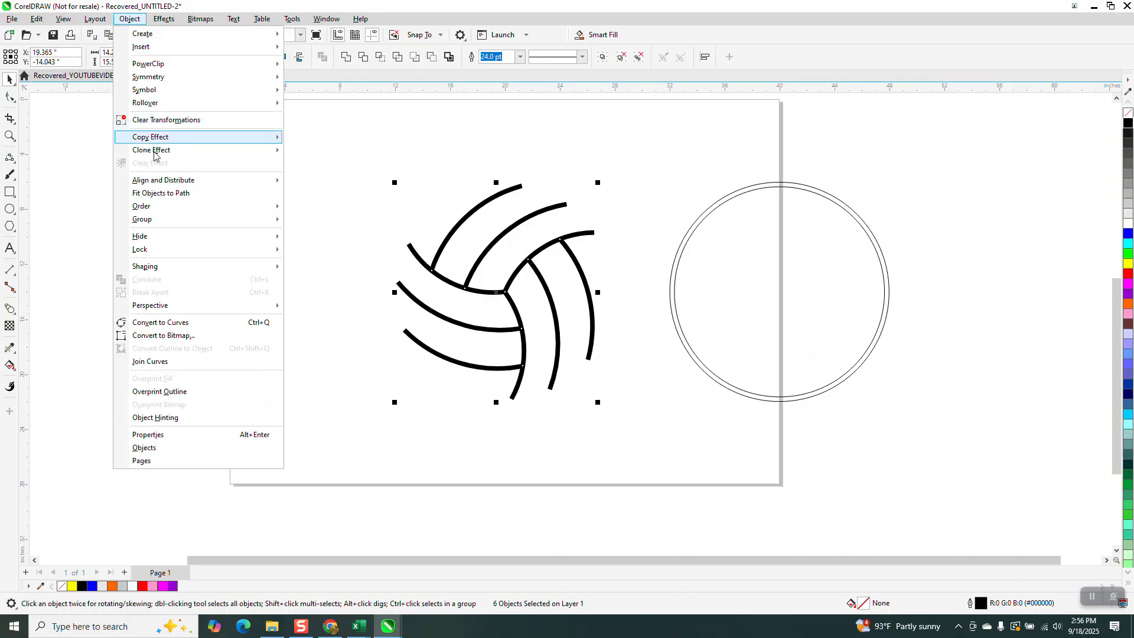
{"action": "left_click", "coordinate": [312, 236]}
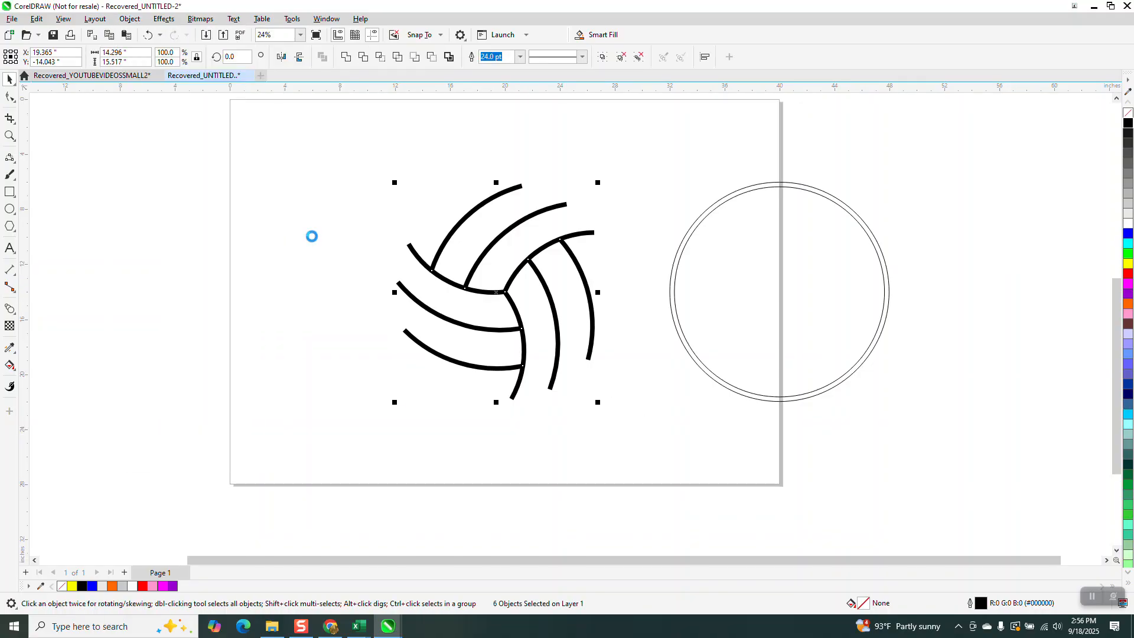
- Convert the outlines of all seam curves to objects and give them no fill with a black hairline outline
{"action": "left_click_drag", "start_coordinate": [354, 158], "coordinate": [617, 396]}
{"action": "left_click", "coordinate": [130, 19]}
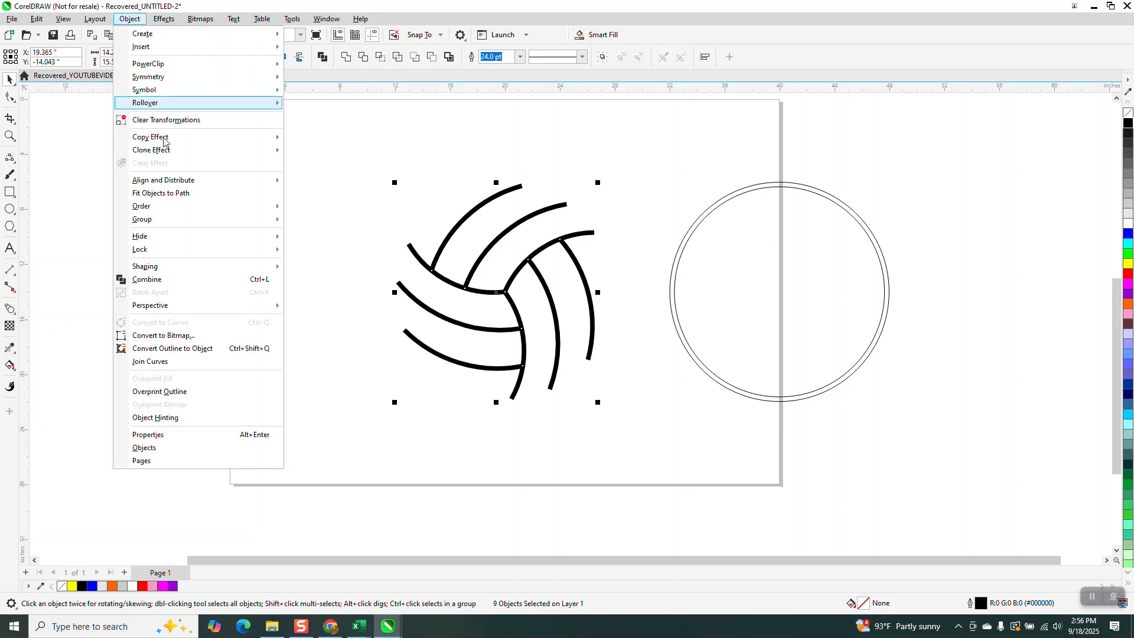
{"action": "left_click", "coordinate": [194, 348]}
{"action": "left_click", "coordinate": [1128, 113]}
{"action": "right_click", "coordinate": [1127, 123]}
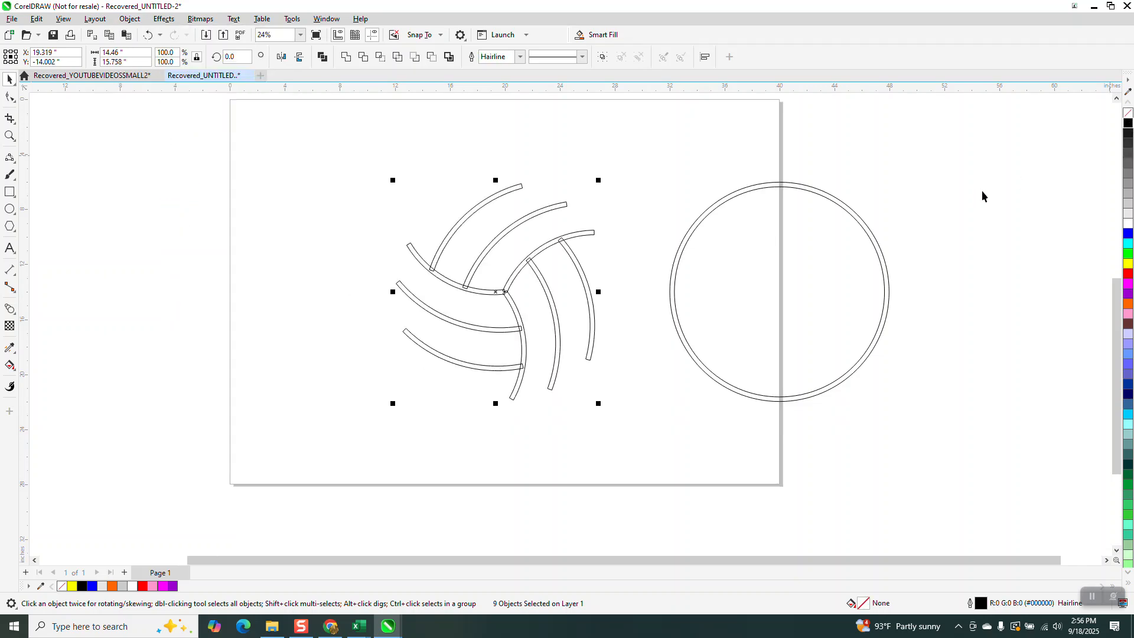
- Move the ring 20 inches back to the left so it surrounds the seam shapes
{"action": "left_click", "coordinate": [880, 253]}
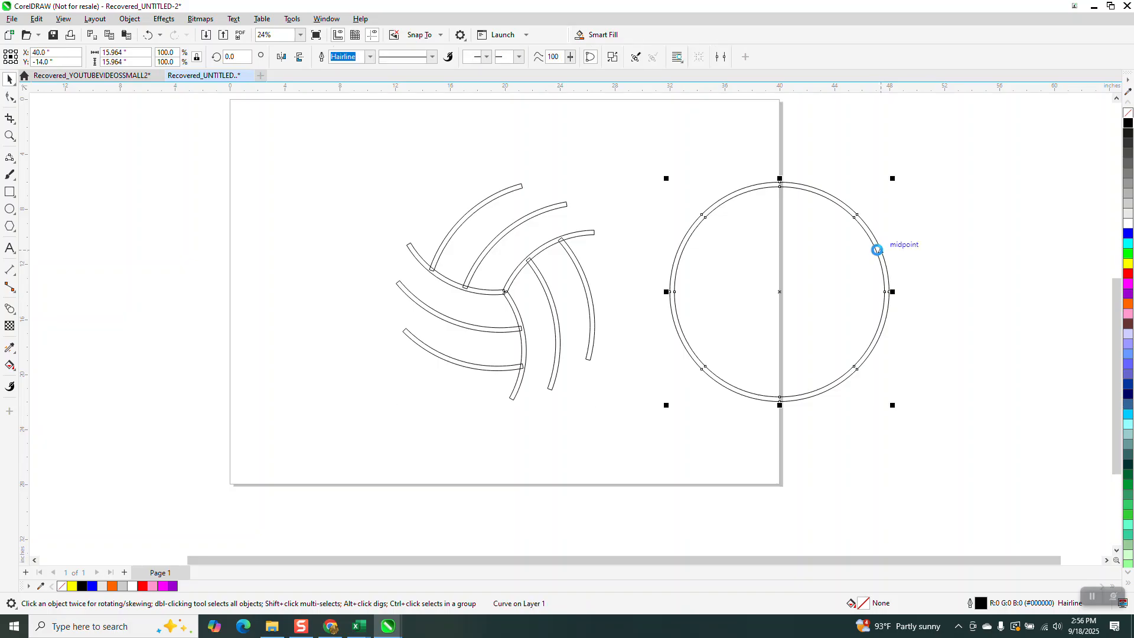
{"action": "key", "text": "Left"}
{"action": "key", "text": "Left"}
- Select the ring together with all nine seam shapes and weld them into a single curve
{"action": "left_click_drag", "start_coordinate": [352, 152], "coordinate": [356, 239]}
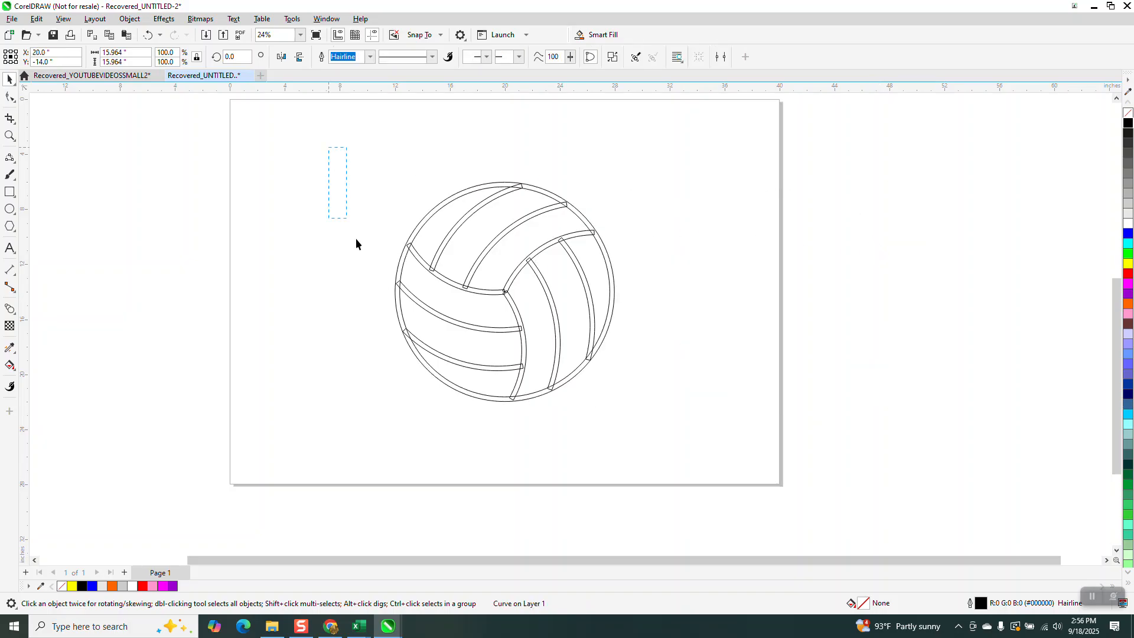
{"action": "left_click_drag", "start_coordinate": [535, 367], "coordinate": [714, 454]}
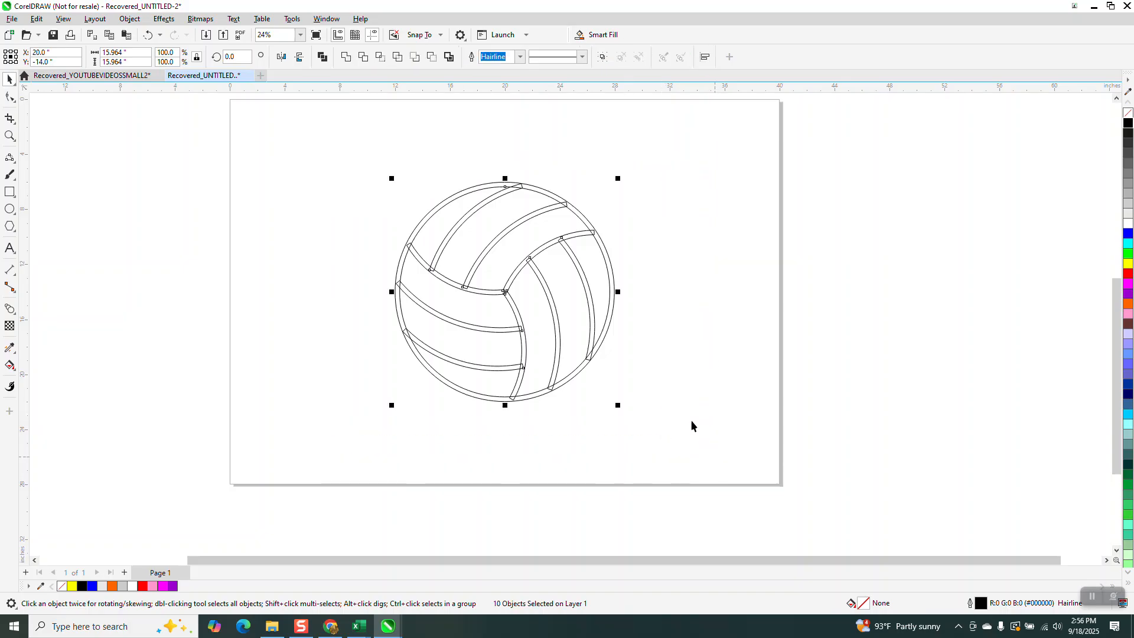
{"action": "left_click", "coordinate": [346, 57]}
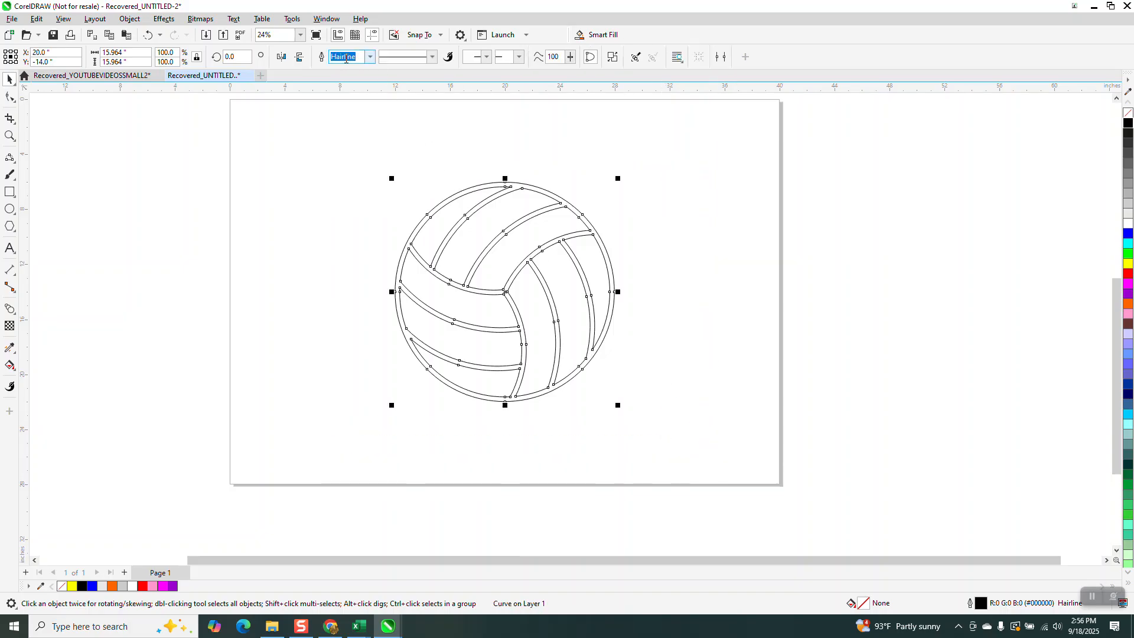
{"action": "left_click", "coordinate": [664, 239]}
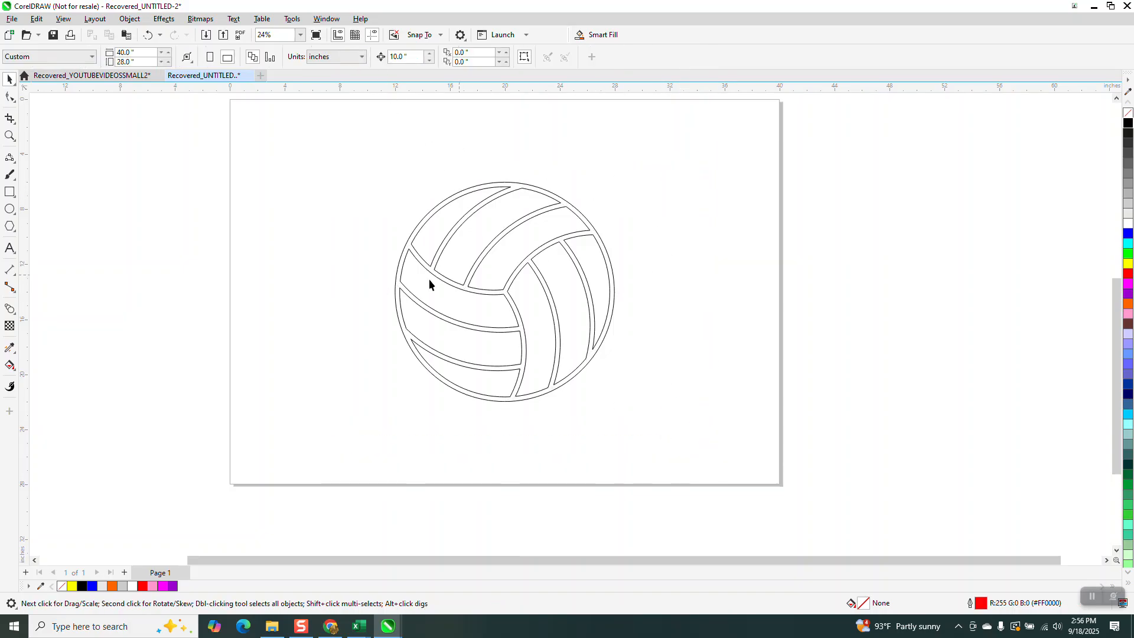
- Smart Fill the welded line work of the ball with solid blue and no outline, leaving the panels between the seams unfilled
{"action": "left_click", "coordinate": [14, 371]}
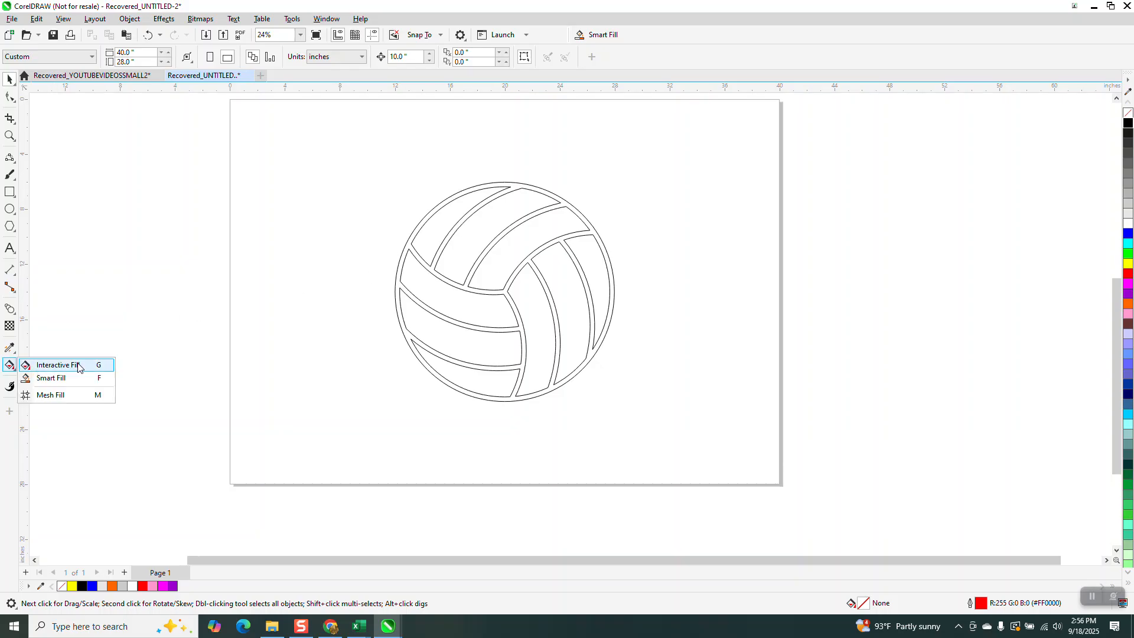
{"action": "left_click", "coordinate": [51, 377]}
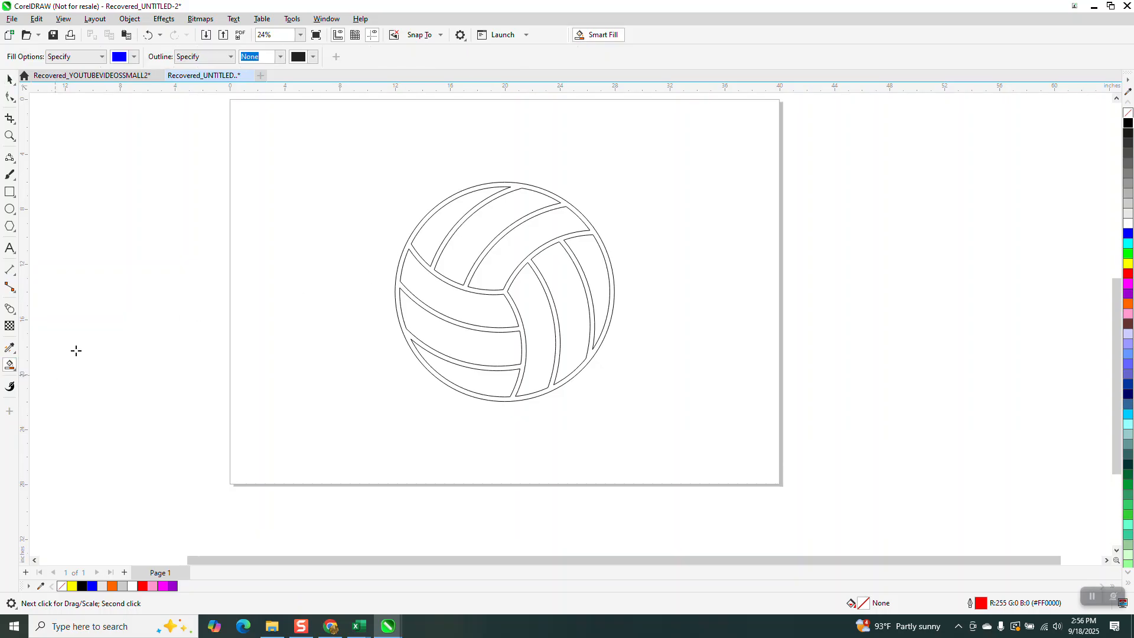
{"action": "left_click", "coordinate": [519, 186]}
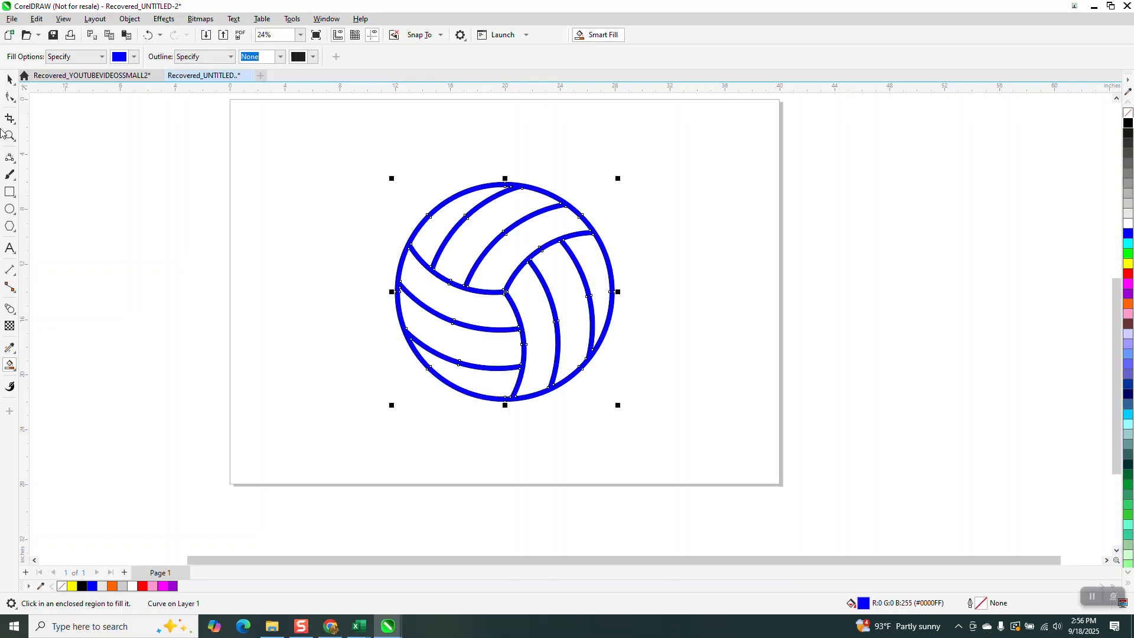
{"action": "left_click", "coordinate": [10, 78]}
{"action": "left_click", "coordinate": [306, 229]}
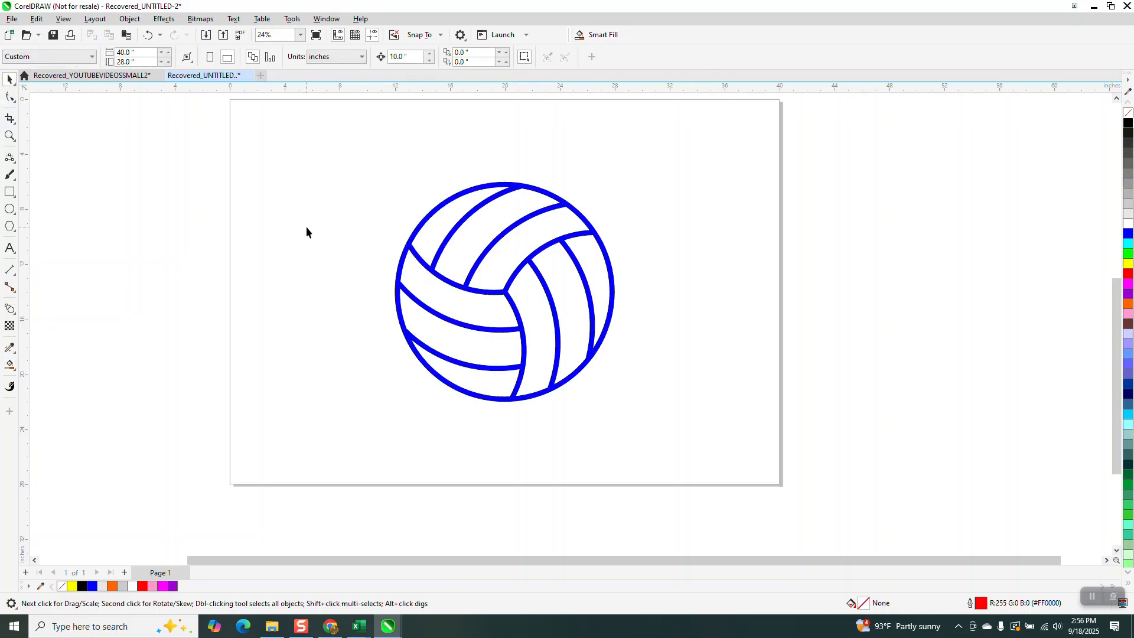
- Examine the line edges and seam curves of the reference bitmap's volleyball up close and against the redrawn balls
{"action": "scroll", "coordinate": [378, 313], "scroll_direction": "down", "scroll_amount": 3}
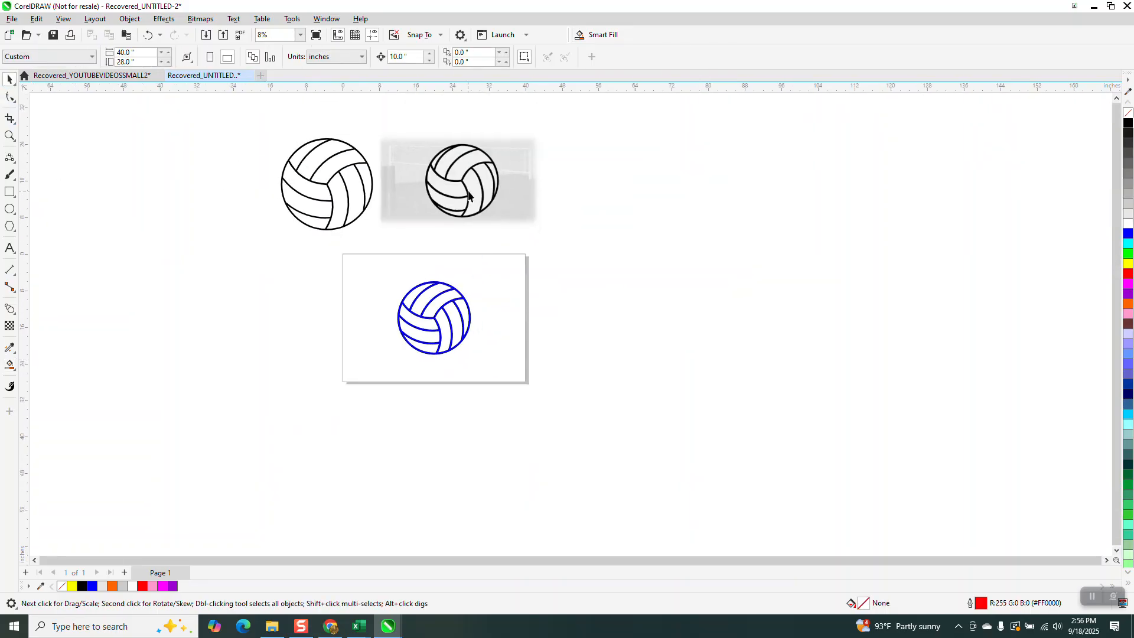
{"action": "left_click", "coordinate": [10, 135]}
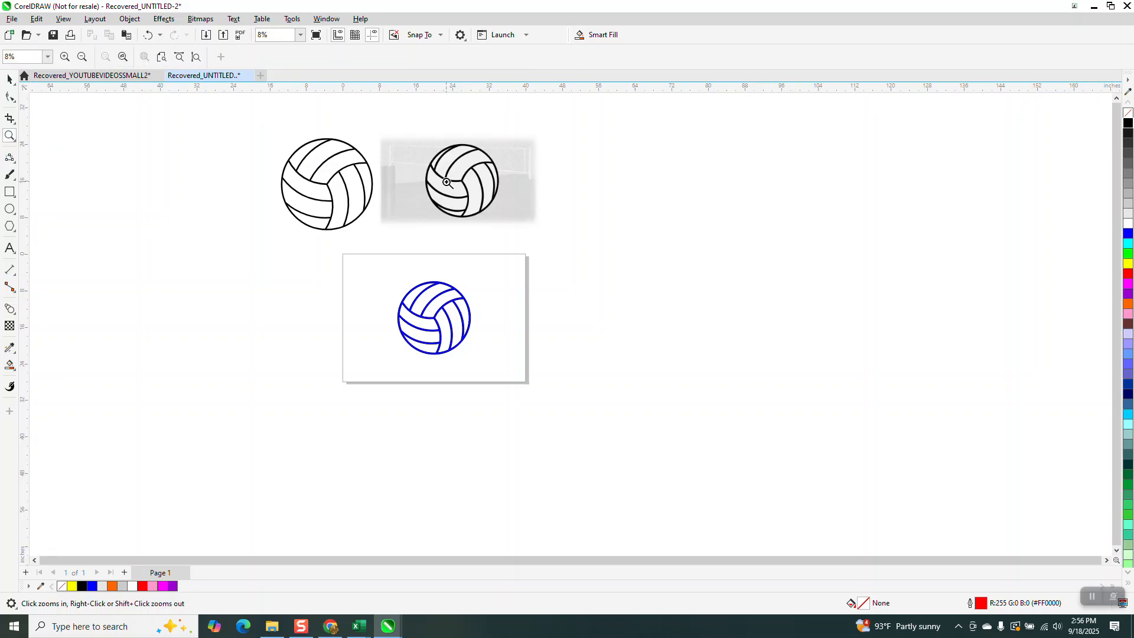
{"action": "left_click_drag", "start_coordinate": [438, 154], "coordinate": [604, 273]}
{"action": "left_click_drag", "start_coordinate": [543, 248], "coordinate": [600, 306]}
{"action": "scroll", "coordinate": [490, 265], "scroll_direction": "down", "scroll_amount": 4}
{"action": "scroll", "coordinate": [489, 269], "scroll_direction": "down", "scroll_amount": 10}
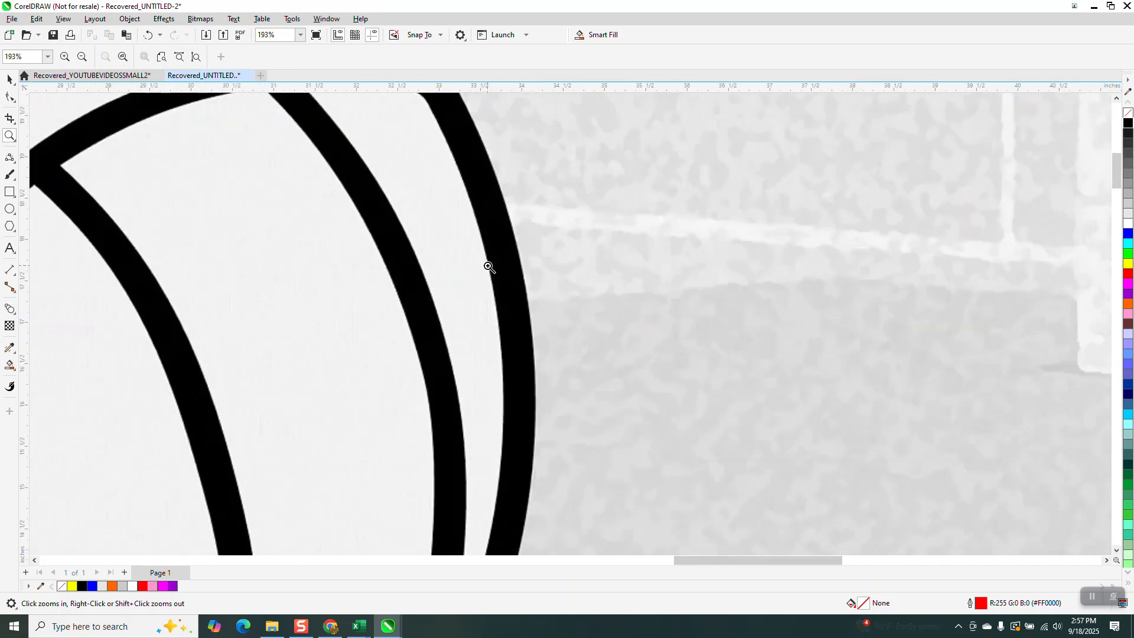
{"action": "scroll", "coordinate": [489, 270], "scroll_direction": "down", "scroll_amount": 2}
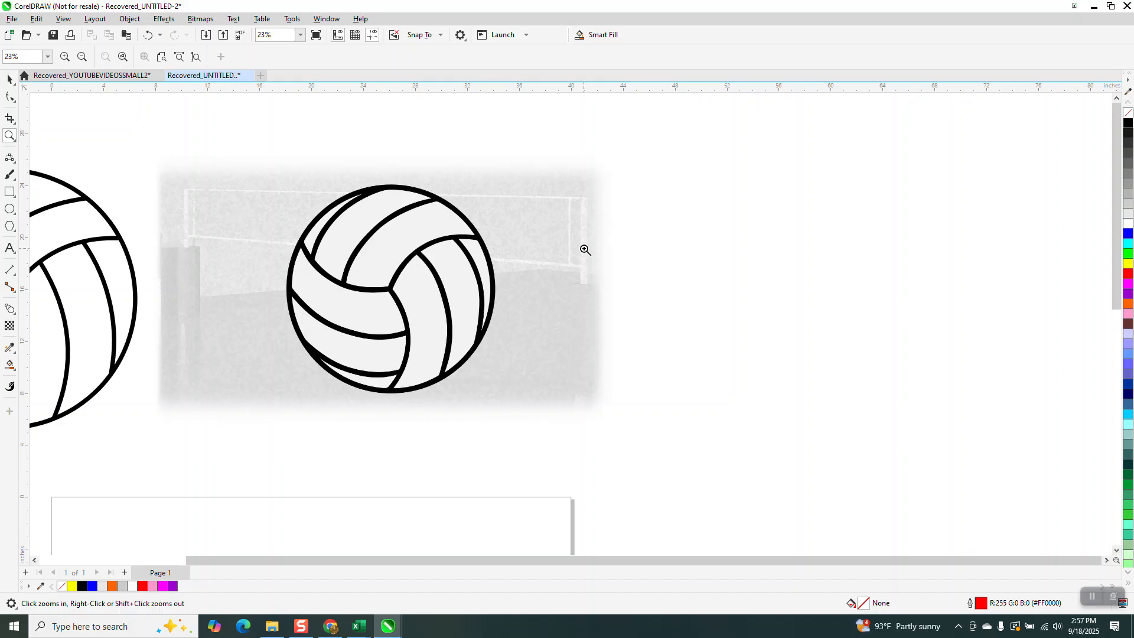
{"action": "scroll", "coordinate": [460, 311], "scroll_direction": "down", "scroll_amount": 2}
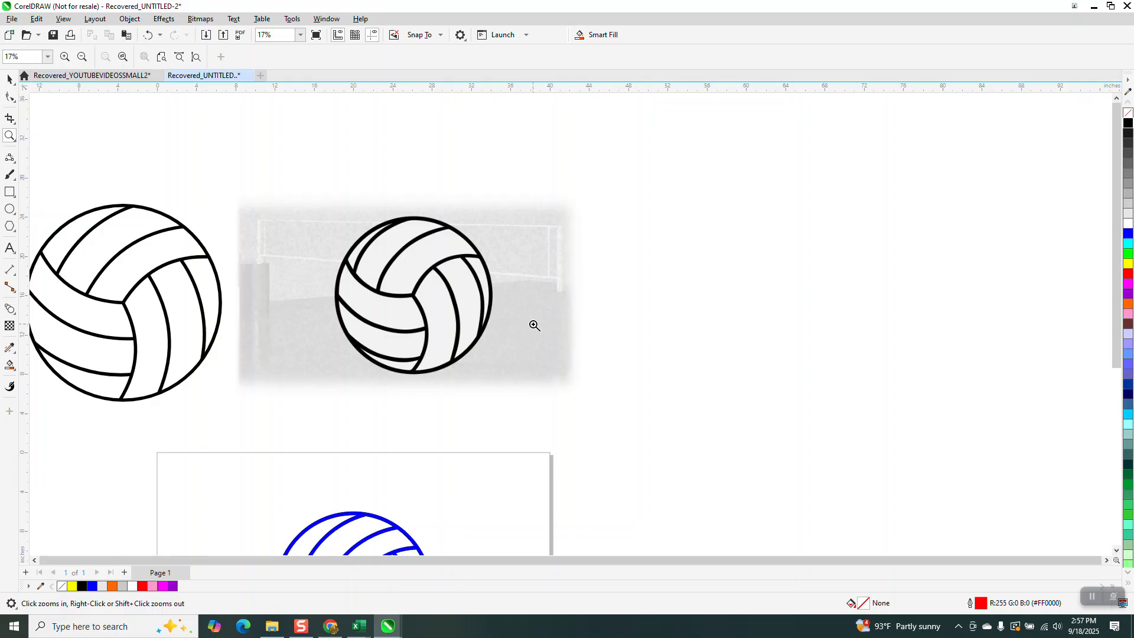